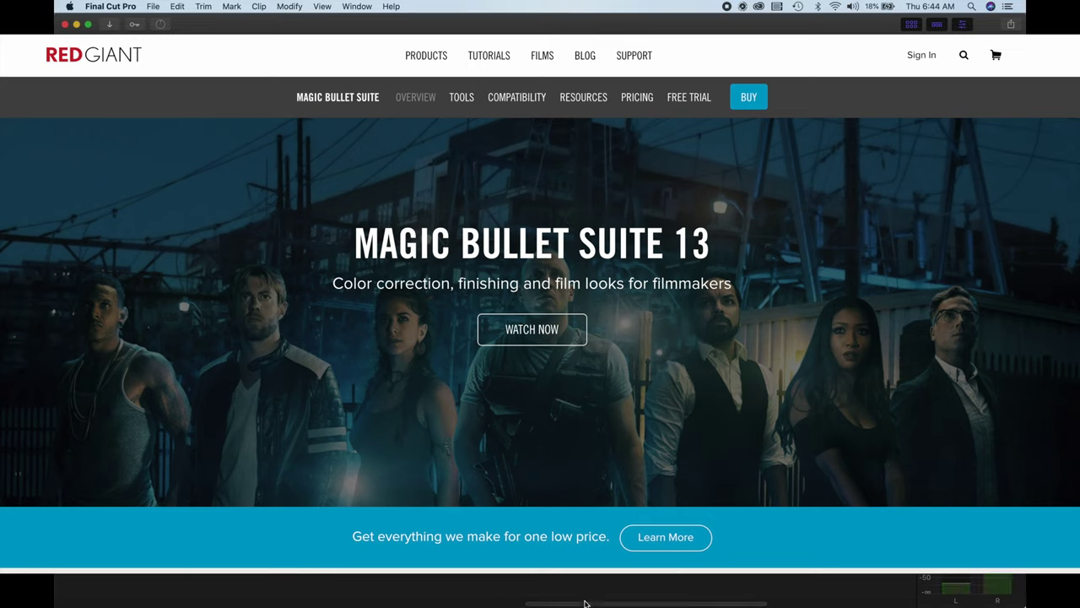
- Park the playhead near the interview clip's start and show the Magic Bullet Suite effects
drag(579, 604, 110, 582)
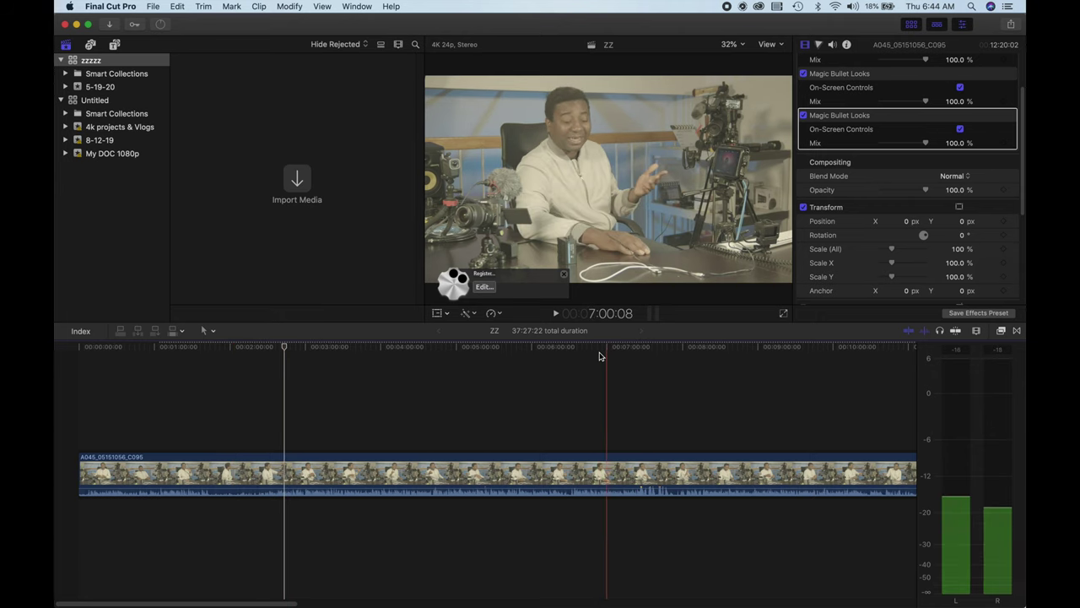
click(235, 406)
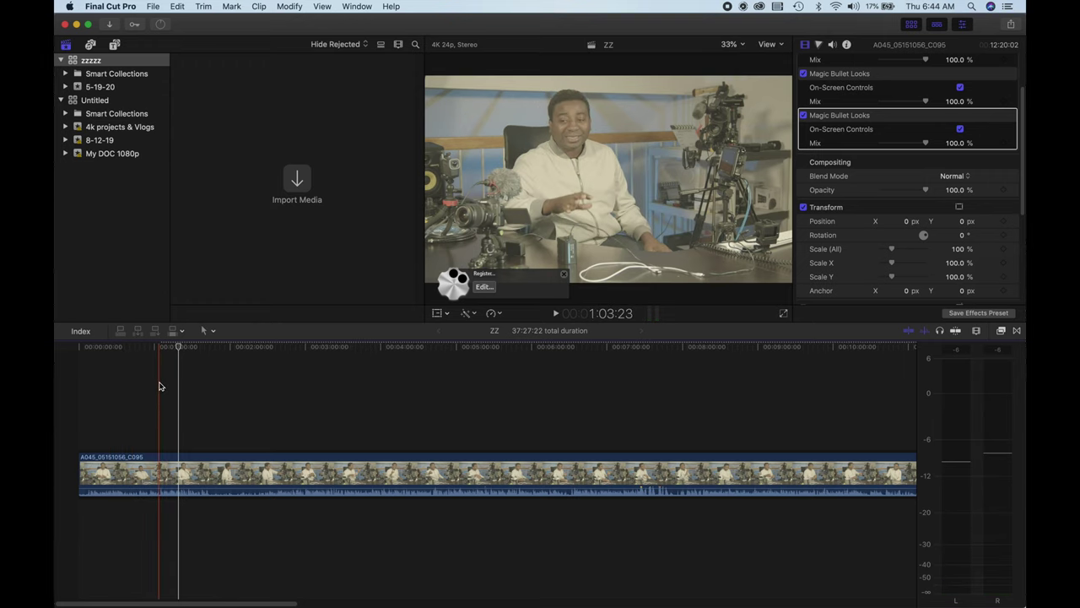
click(159, 385)
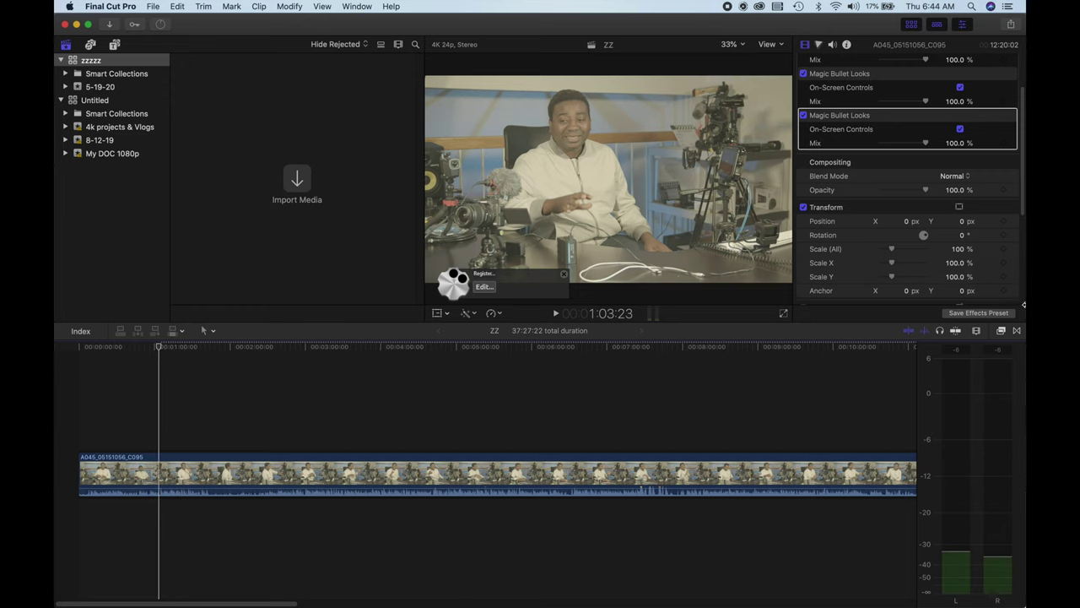
click(1001, 331)
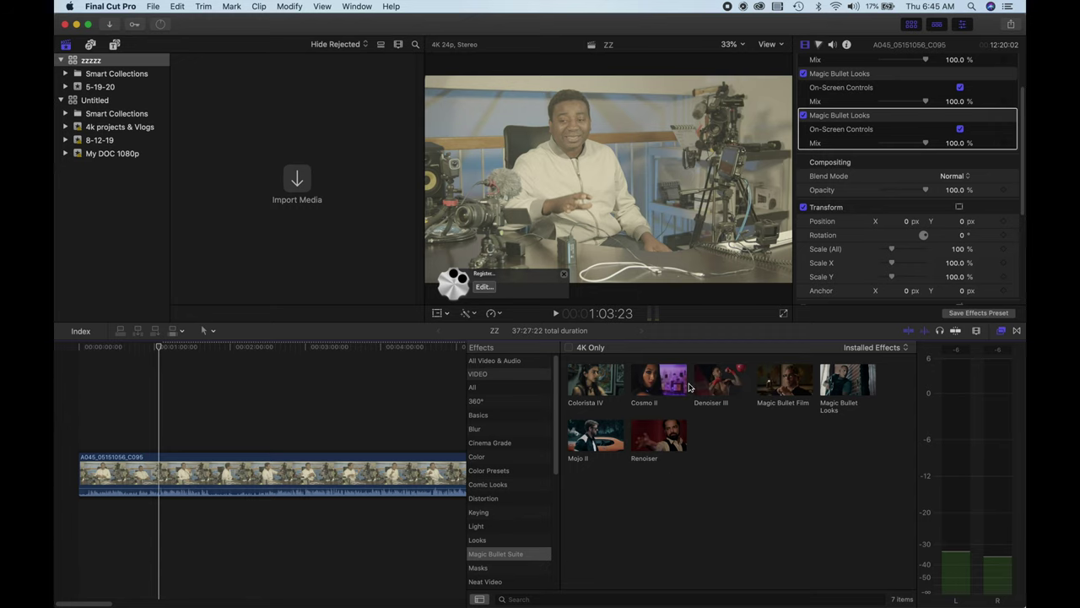
- Preview Colorista IV and Mojo II, then apply Magic Bullet Looks to the clip and open its editor
click(599, 386)
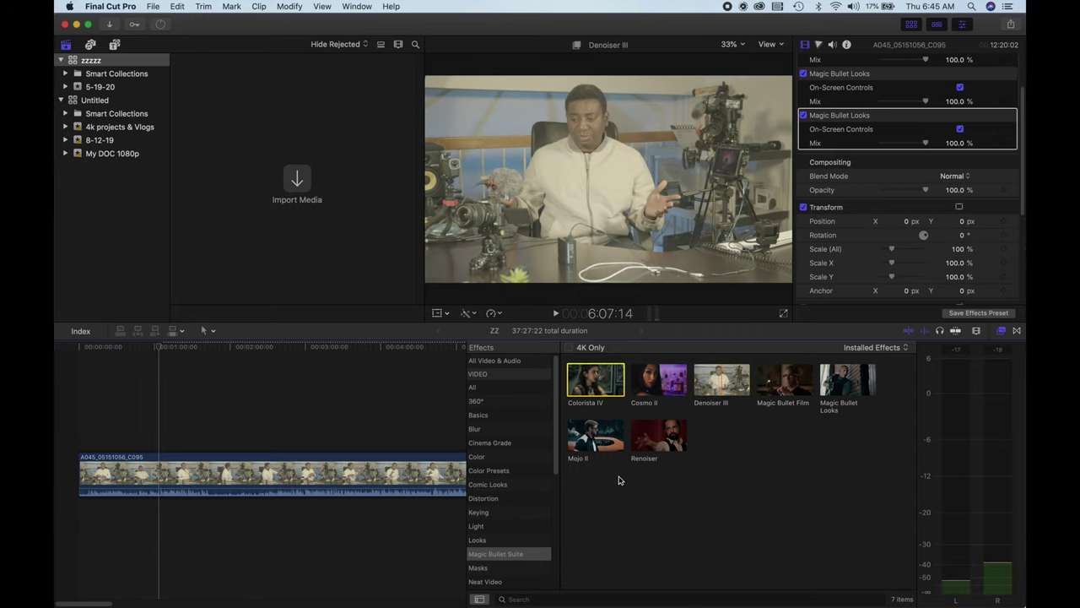
click(594, 442)
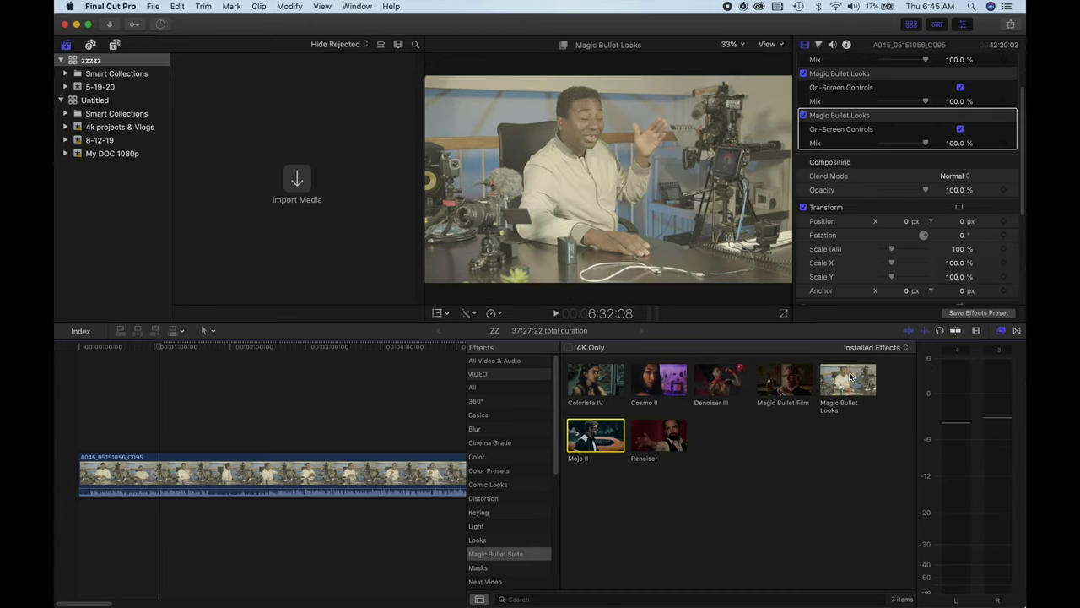
drag(851, 377, 267, 496)
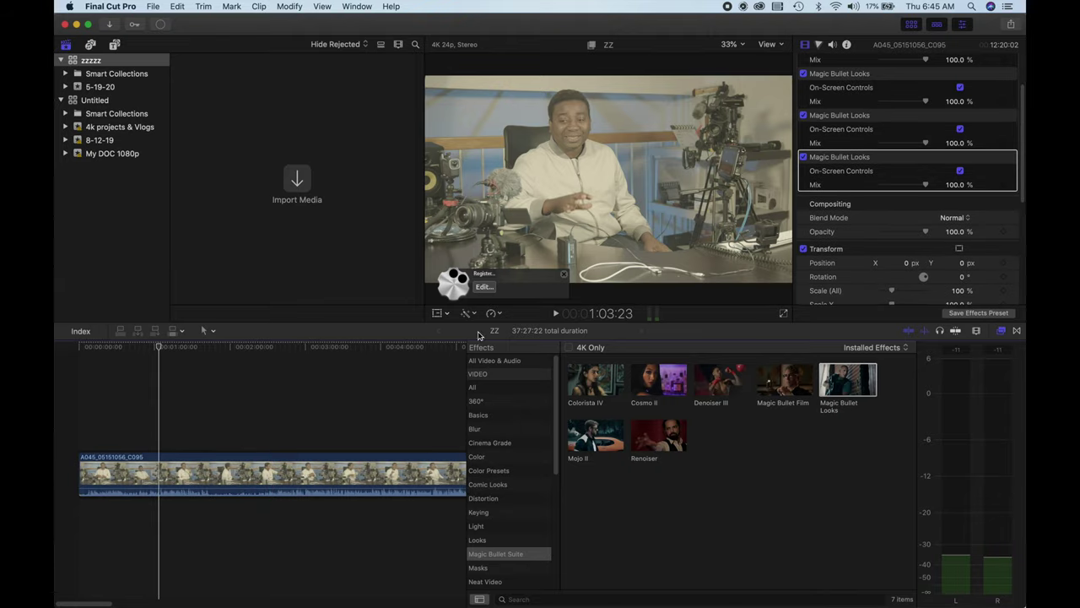
click(483, 288)
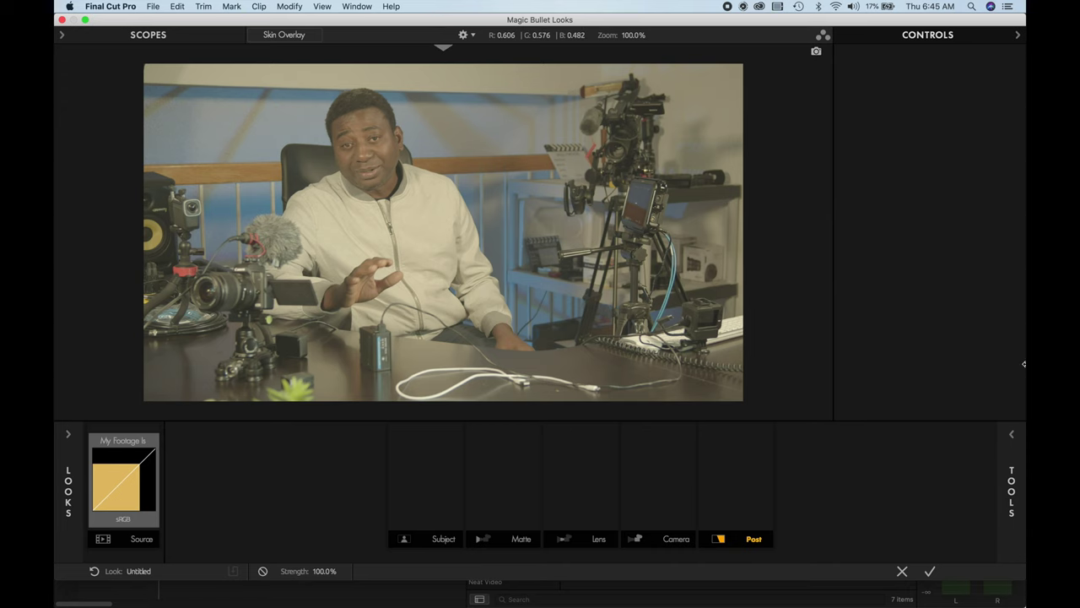
- Scroll through the Magic Bullet Looks Tools drawer grid
mouse_move(1017, 489)
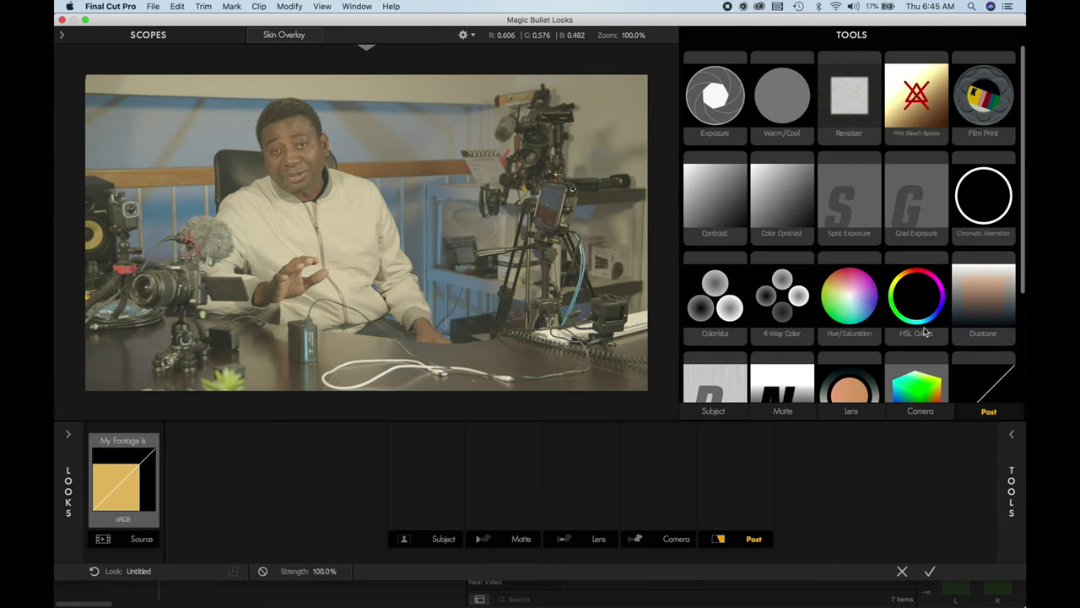
scroll(929, 312, down, 2)
scroll(929, 312, down, 3)
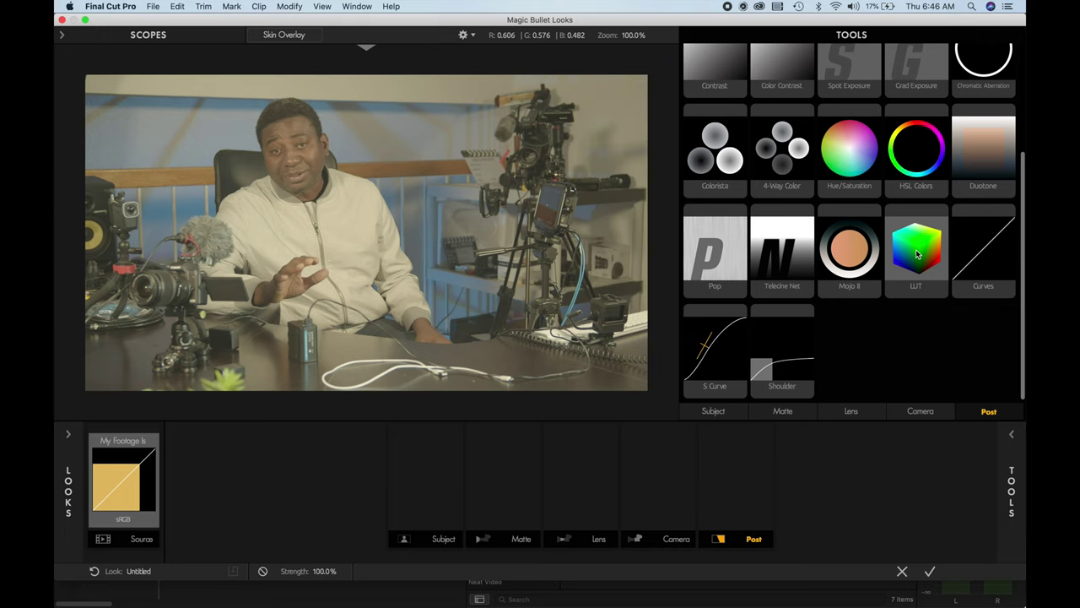
scroll(908, 237, up, 2)
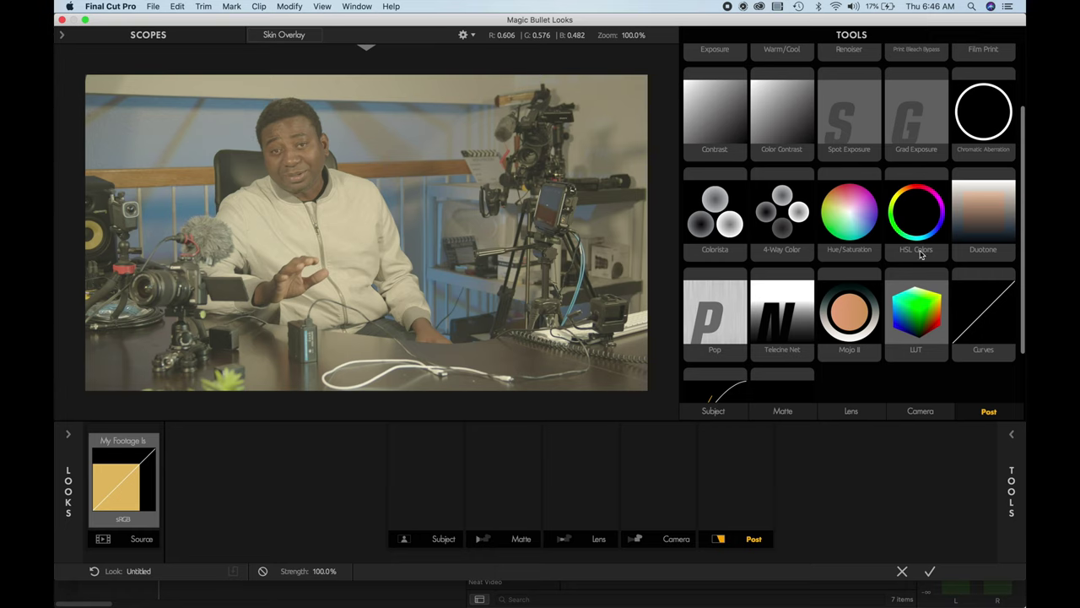
scroll(921, 254, up, 1)
scroll(718, 111, up, 1)
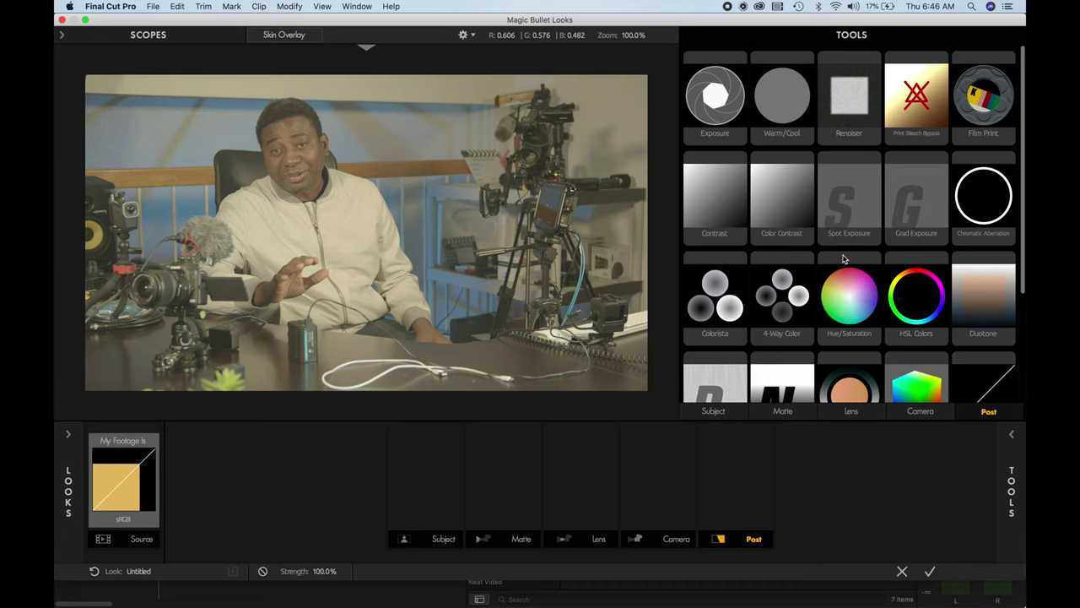
scroll(842, 260, down, 1)
- Browse the Subject, Matte and Camera tool categories, ending on the Post tools
click(713, 412)
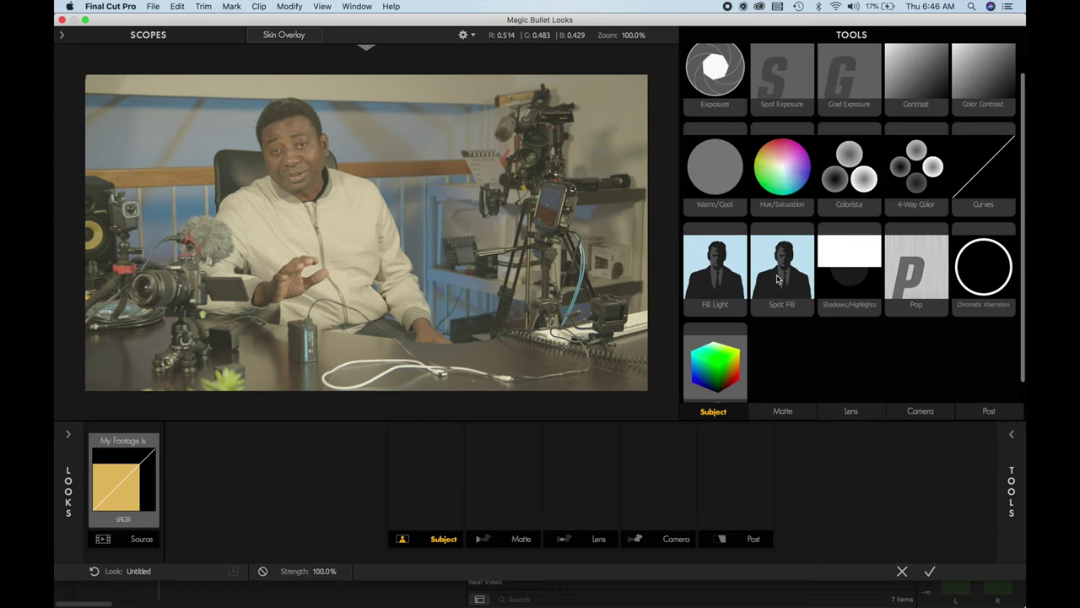
click(785, 412)
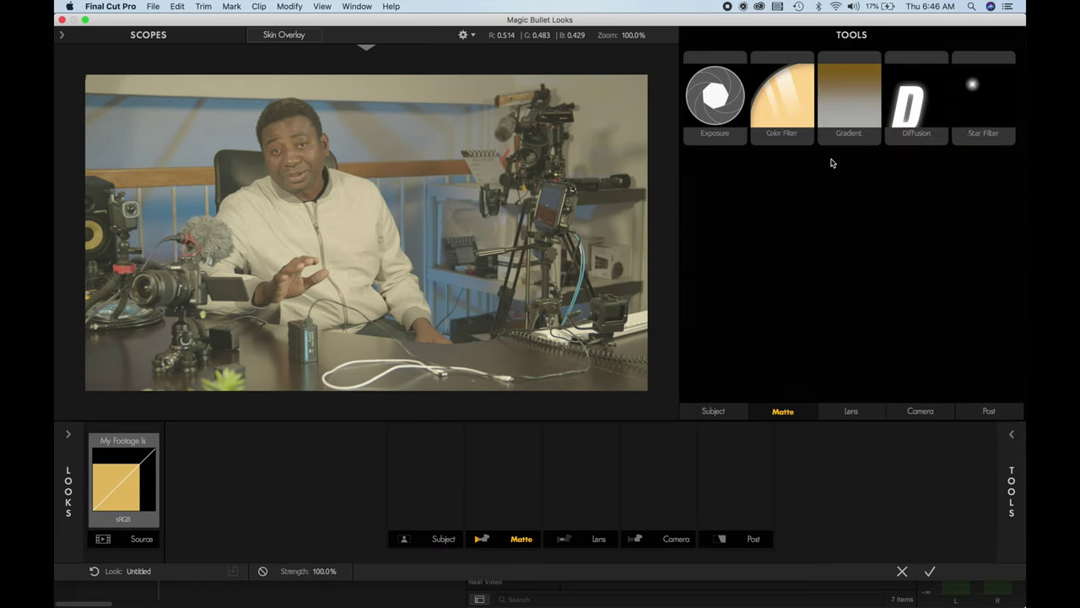
click(921, 411)
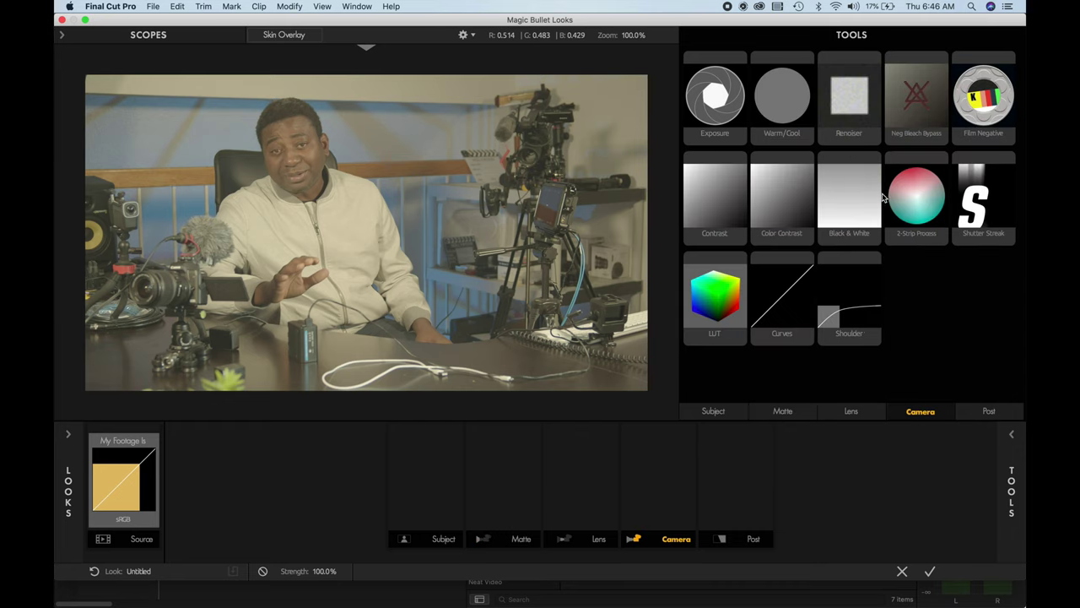
click(1012, 416)
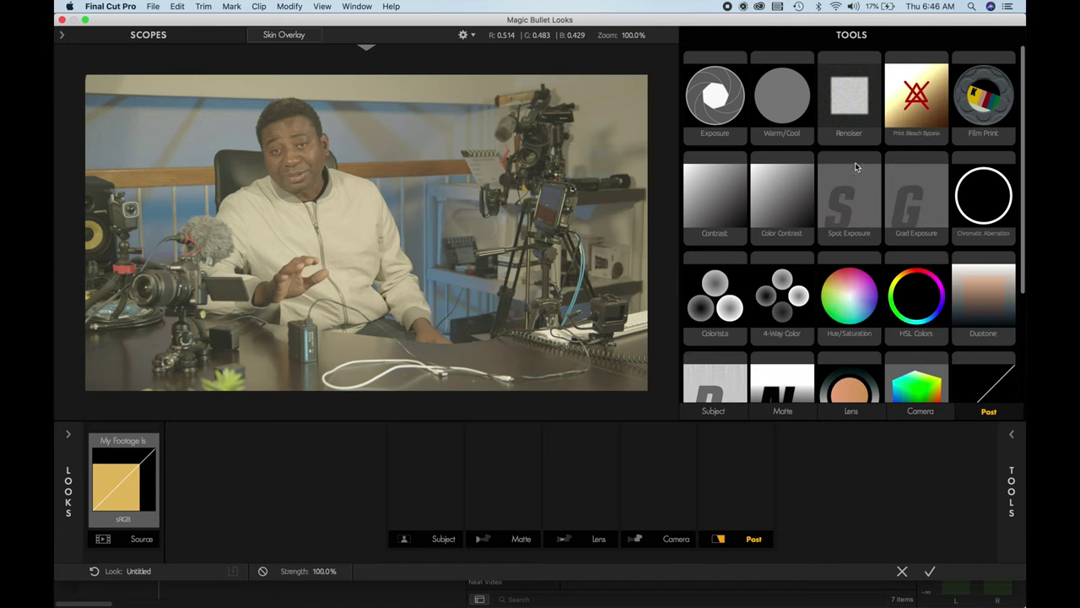
scroll(855, 167, down, 1)
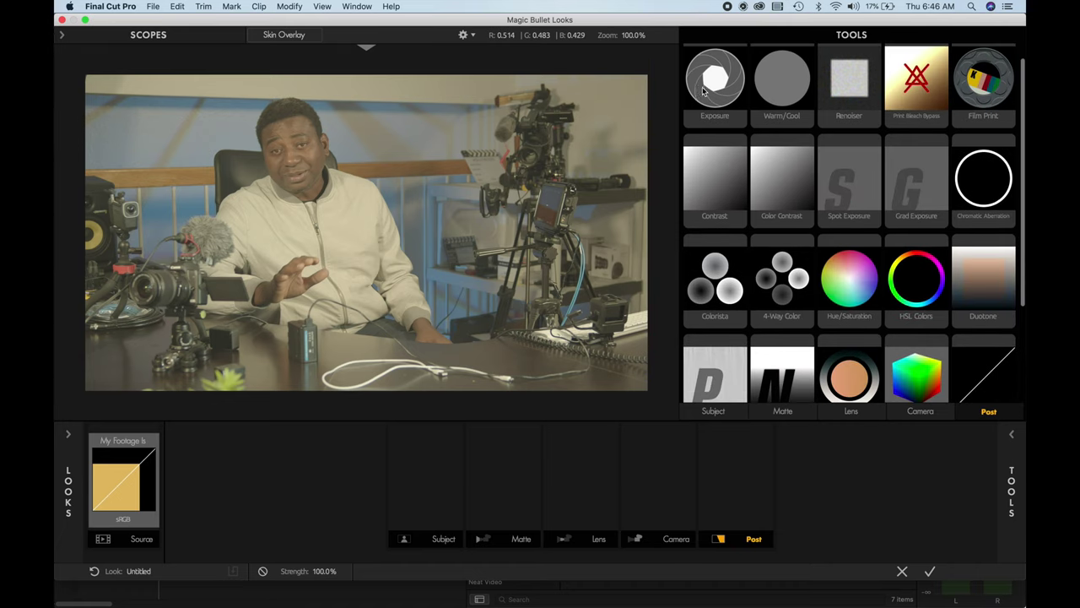
- Add Exposure, Warm/Cool, Contrast and Hue/Saturation to the Post tool chain
drag(702, 91, 735, 474)
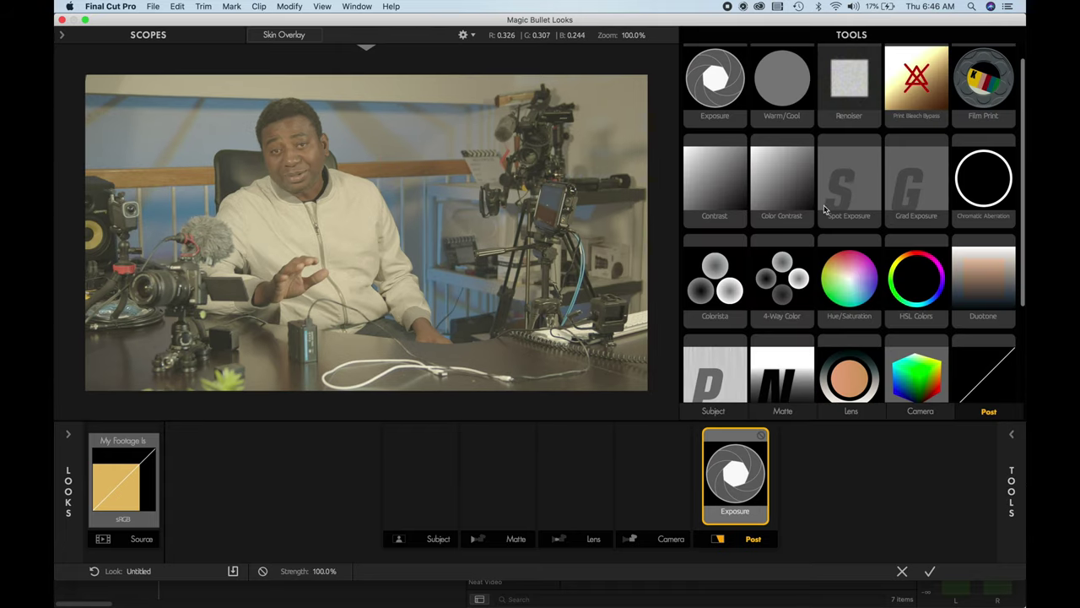
drag(779, 78, 670, 229)
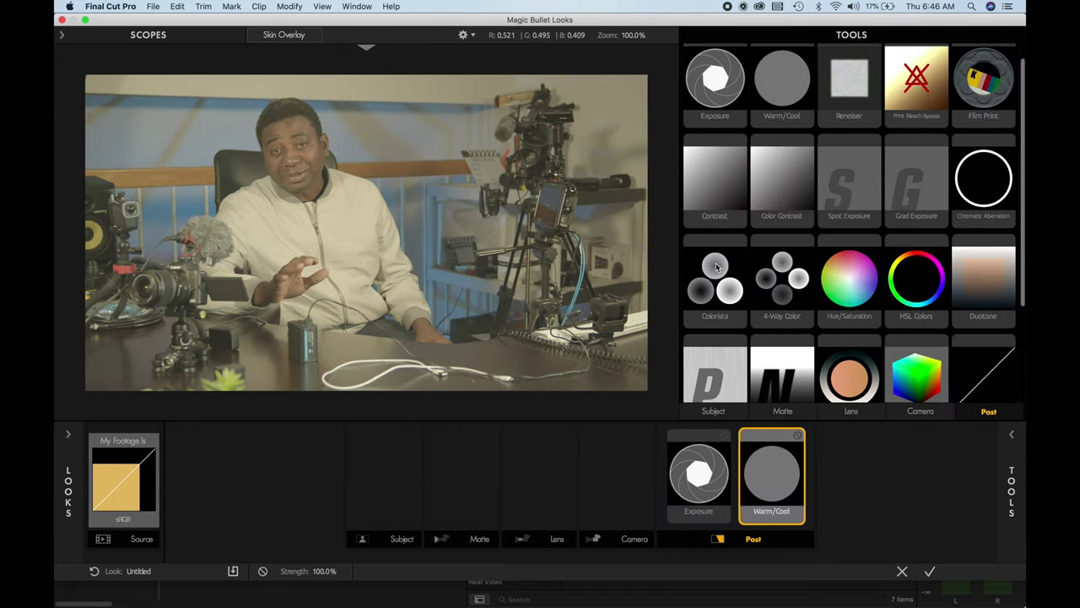
mouse_move(717, 267)
mouse_down()
mouse_move(627, 278)
mouse_move(697, 270)
mouse_up()
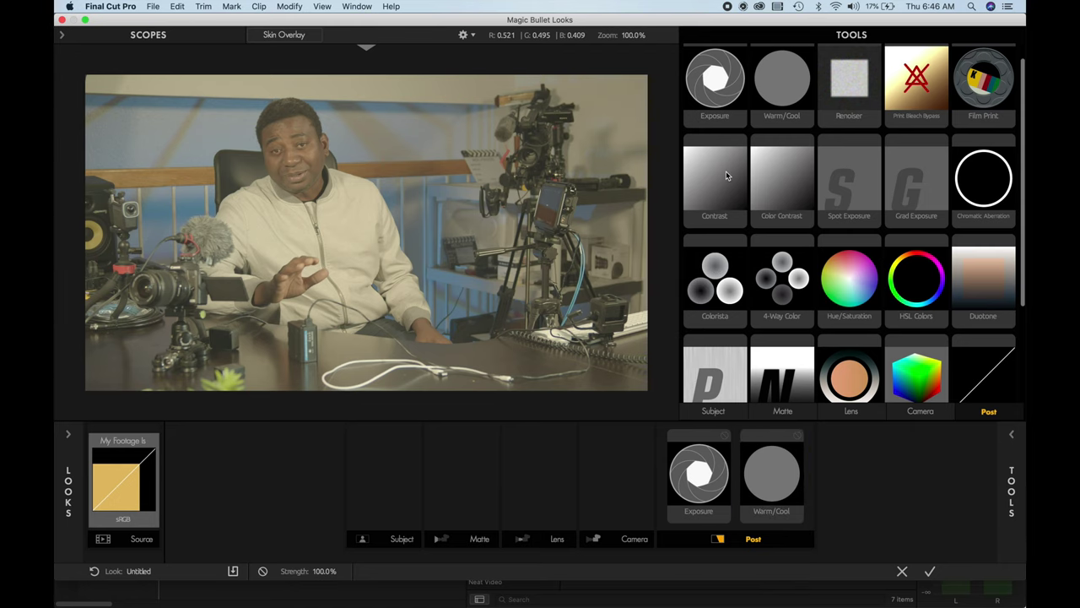
drag(726, 175, 637, 244)
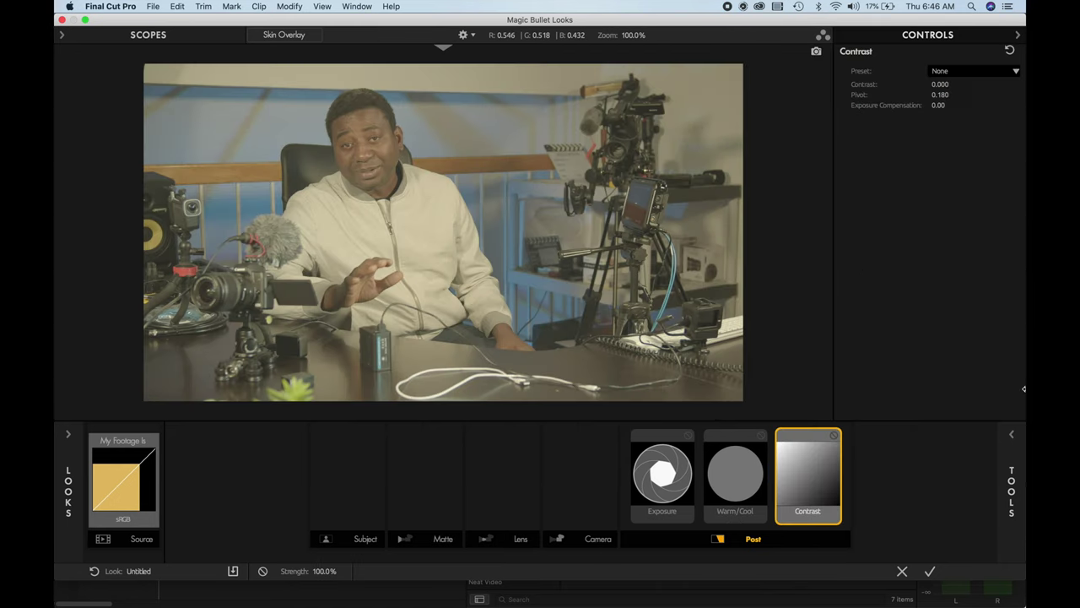
click(1012, 480)
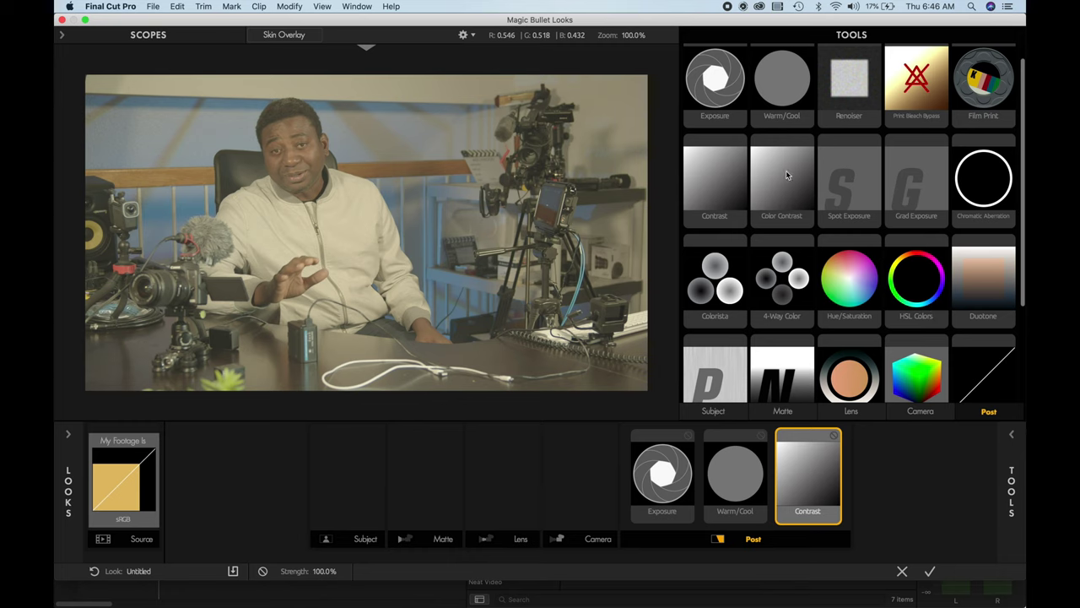
drag(845, 291, 540, 283)
- Show the Contrast tool's controls (Contrast 0.000, Pivot 0.180)
mouse_move(1024, 396)
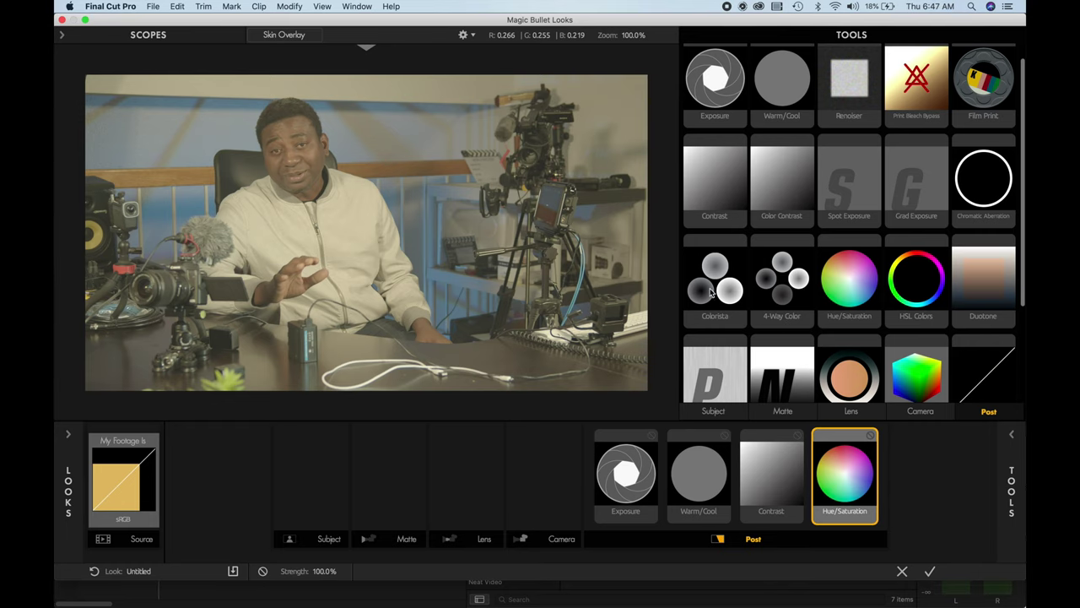
scroll(928, 320, down, 4)
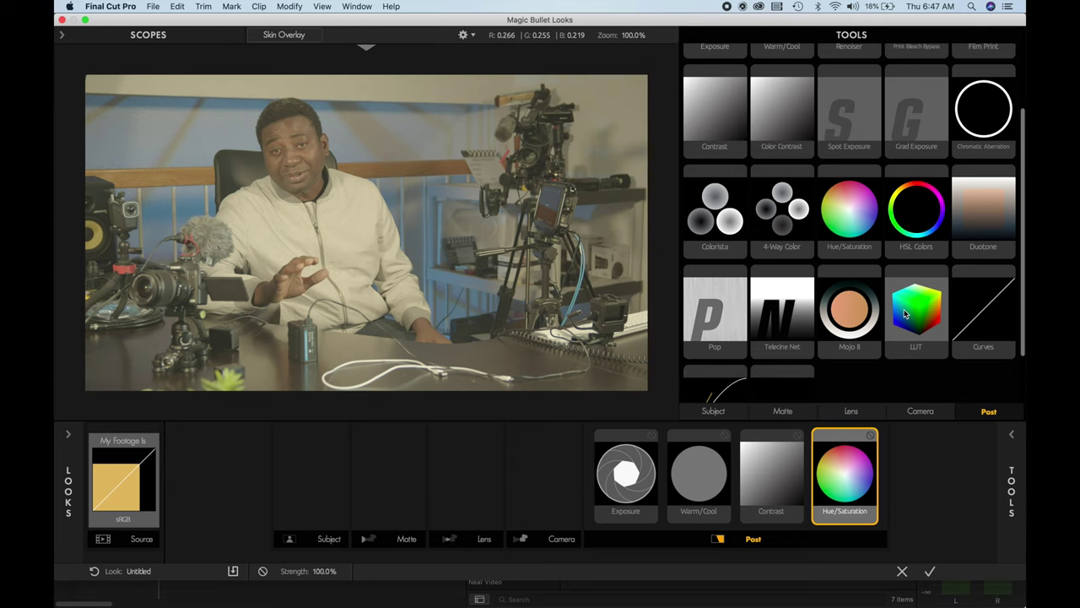
scroll(928, 267, down, 2)
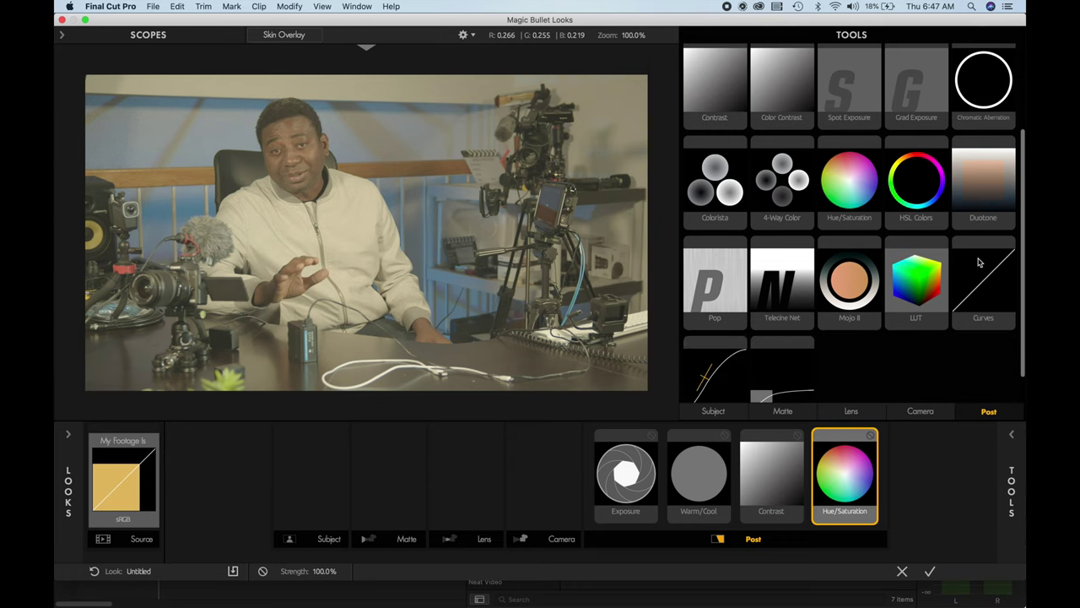
scroll(886, 345, down, 2)
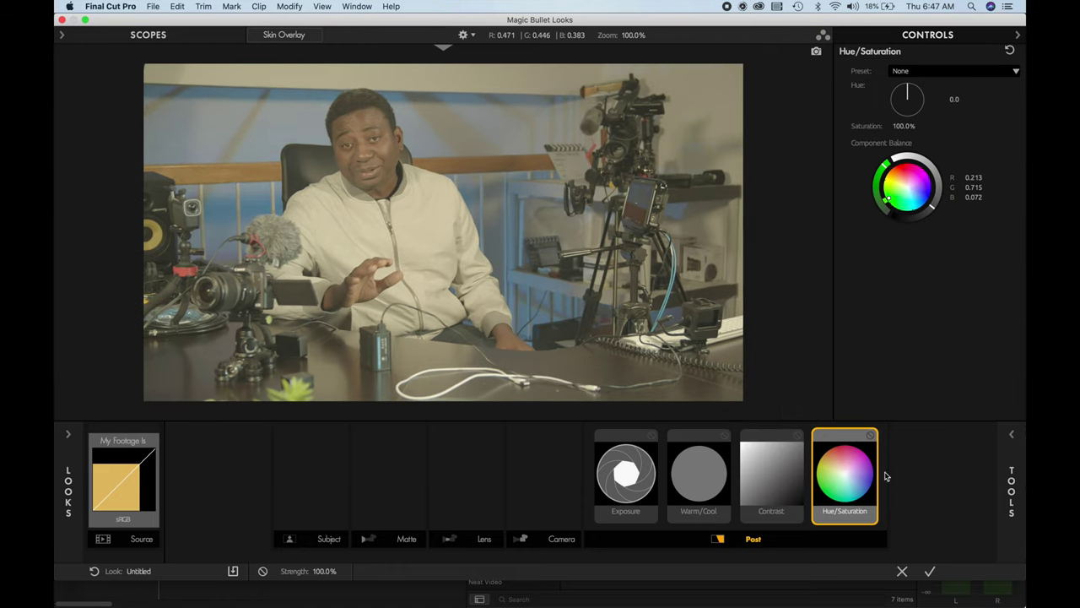
click(785, 484)
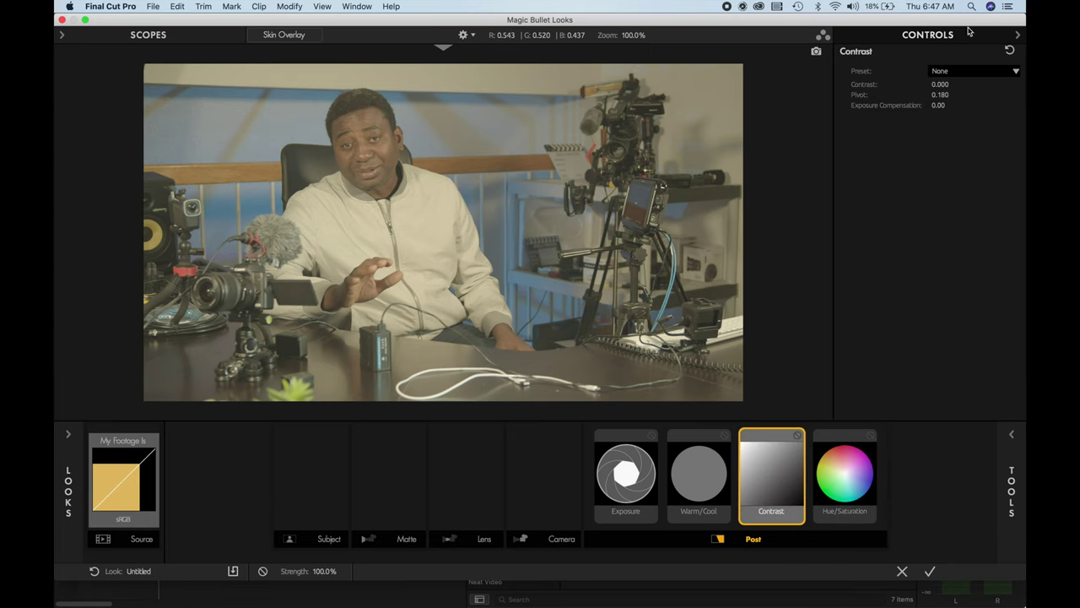
- Scrub Contrast to +0.220, nudge Saturation up, and drop Exposure to -0.20 stops
drag(940, 84, 949, 84)
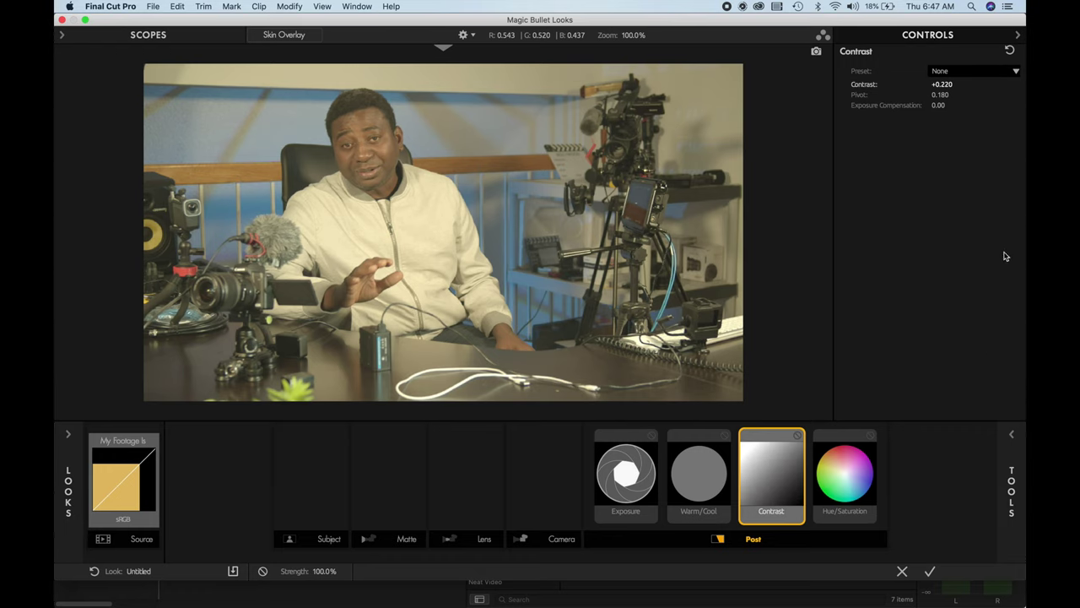
click(851, 487)
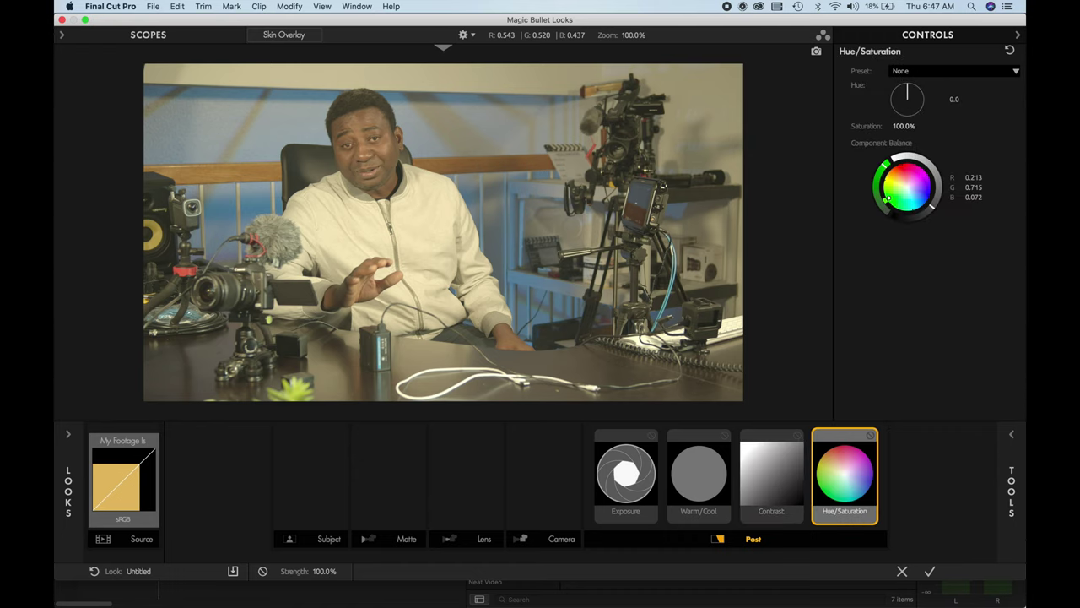
drag(904, 126, 907, 126)
click(625, 488)
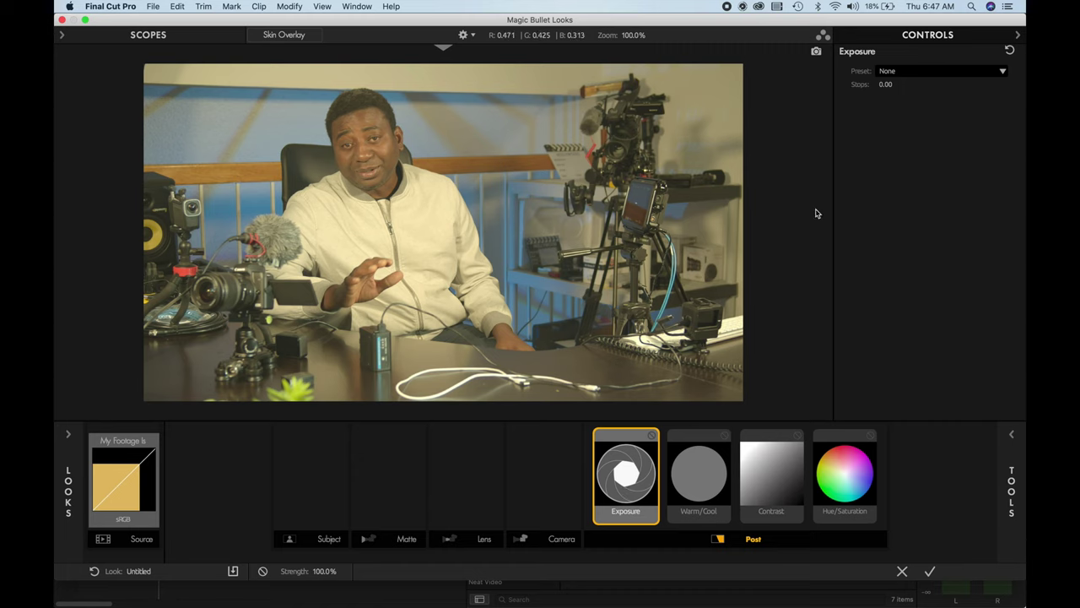
mouse_move(885, 84)
mouse_down()
mouse_move(907, 85)
mouse_move(877, 84)
mouse_up()
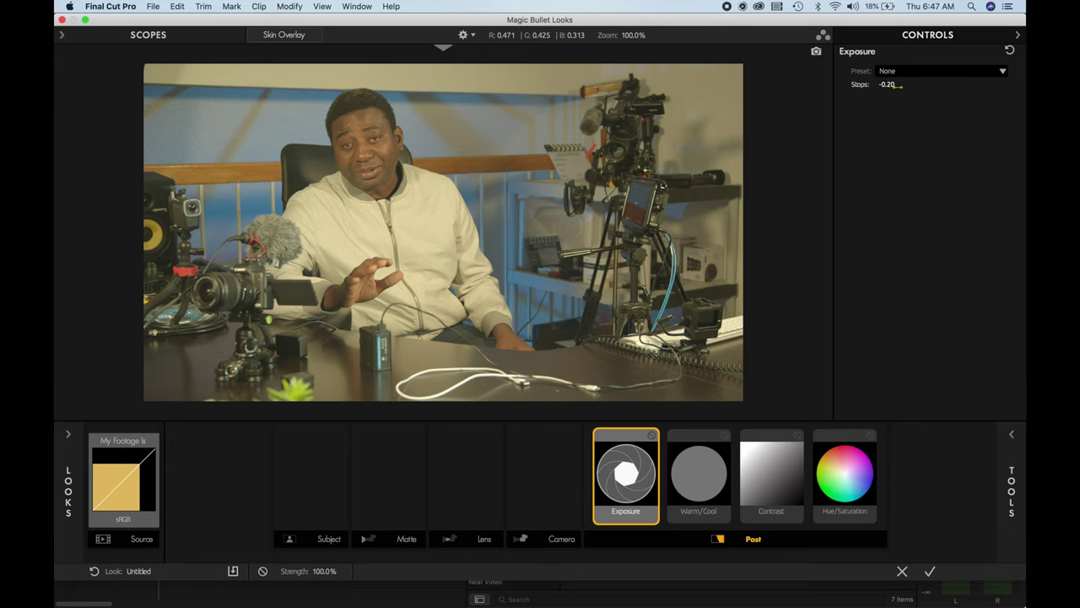
- Toggle the Exposure tool on and off to compare, leaving it bypassed
click(651, 436)
click(652, 435)
click(652, 436)
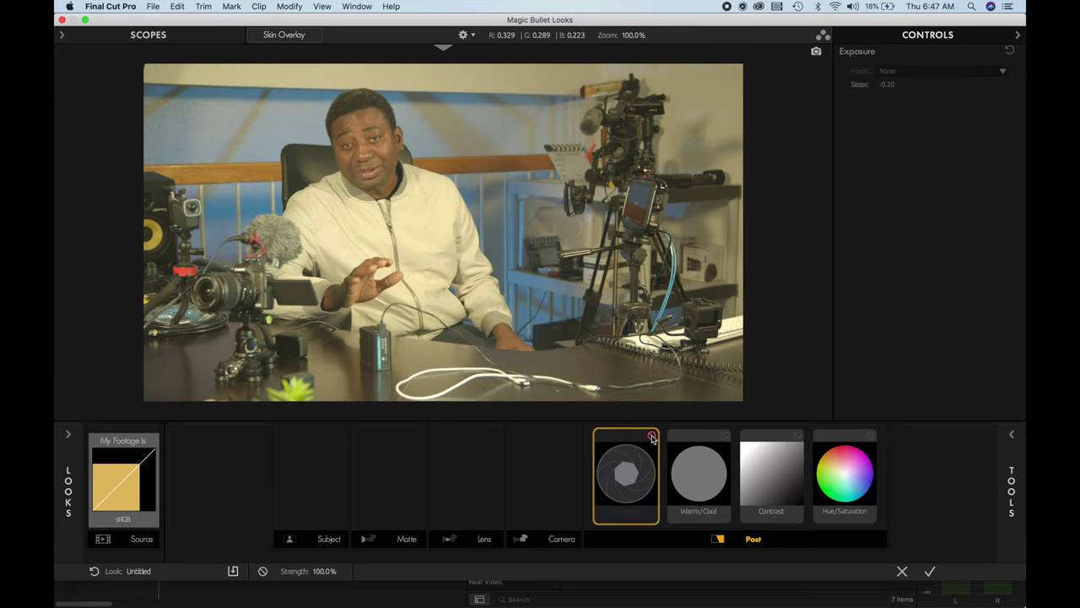
click(652, 436)
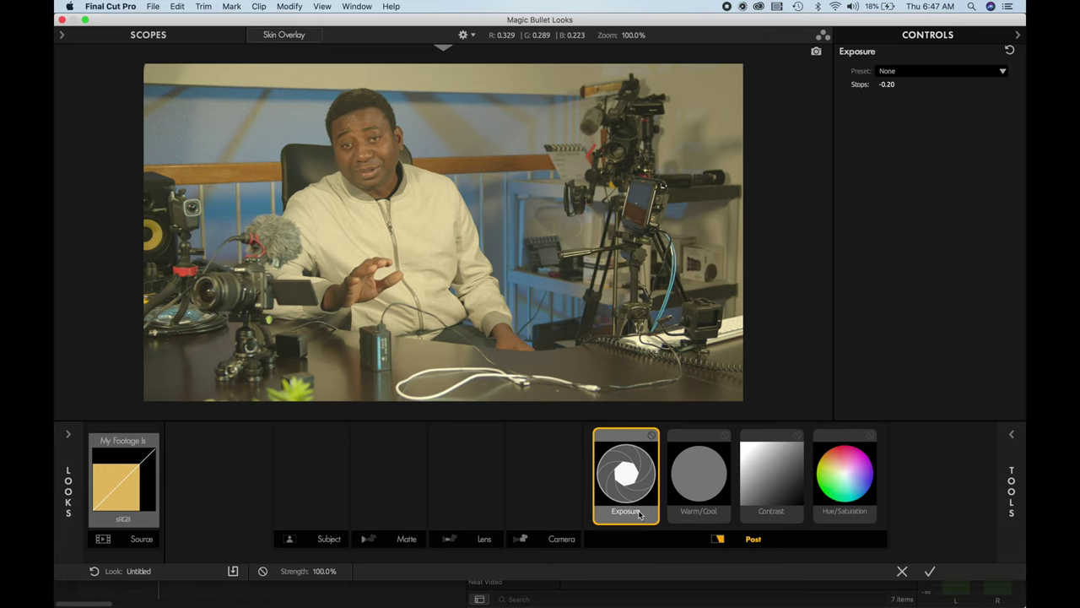
click(652, 435)
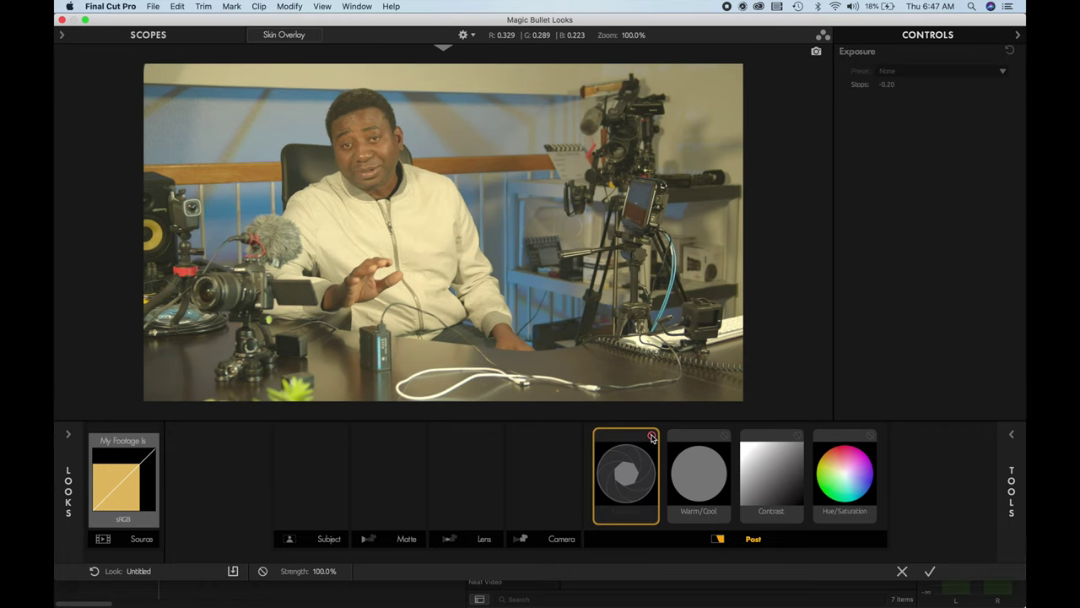
click(651, 436)
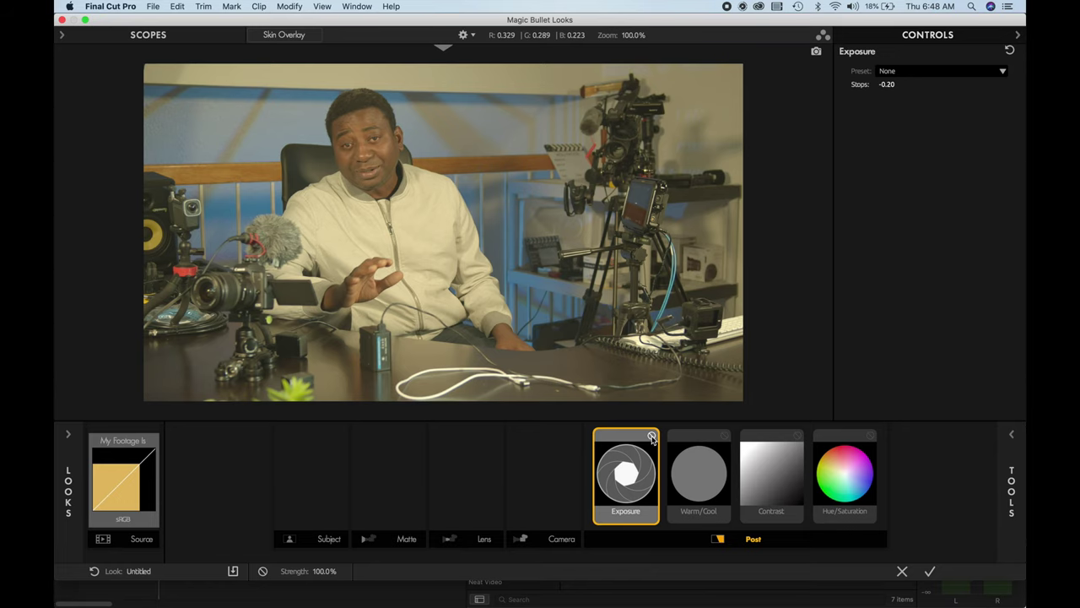
click(652, 438)
click(1018, 545)
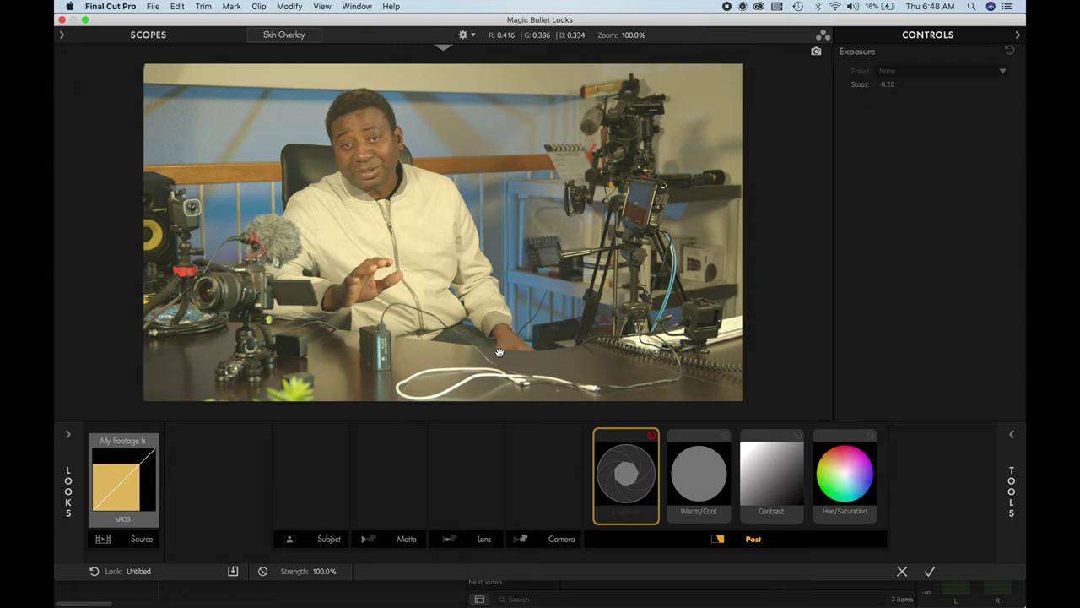
- Shift Warm/Cool toward cool blue at +0.577 with Tint -0.067
mouse_move(1012, 491)
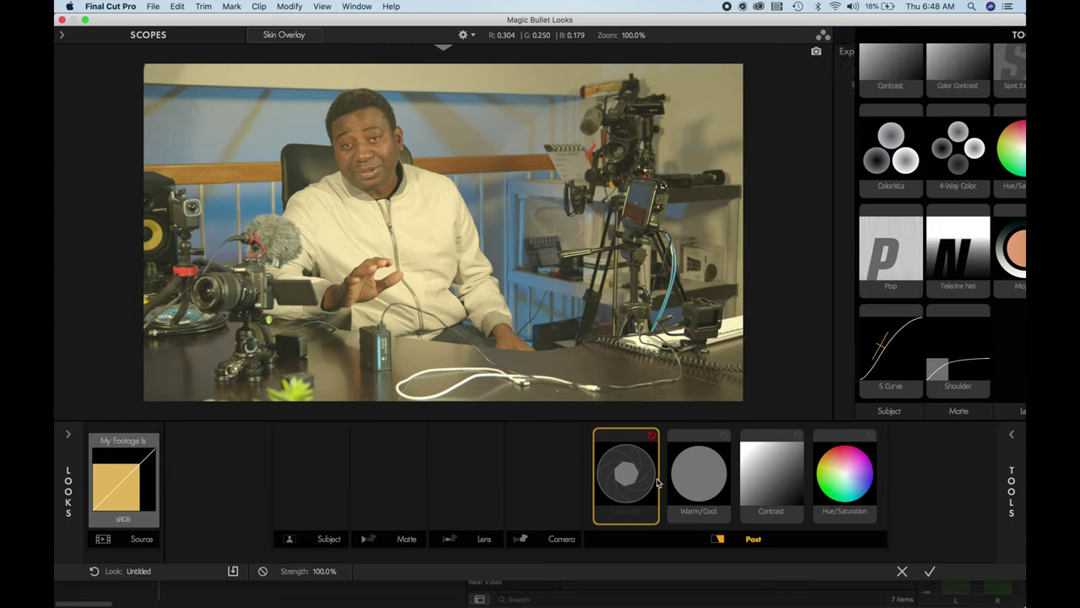
click(705, 474)
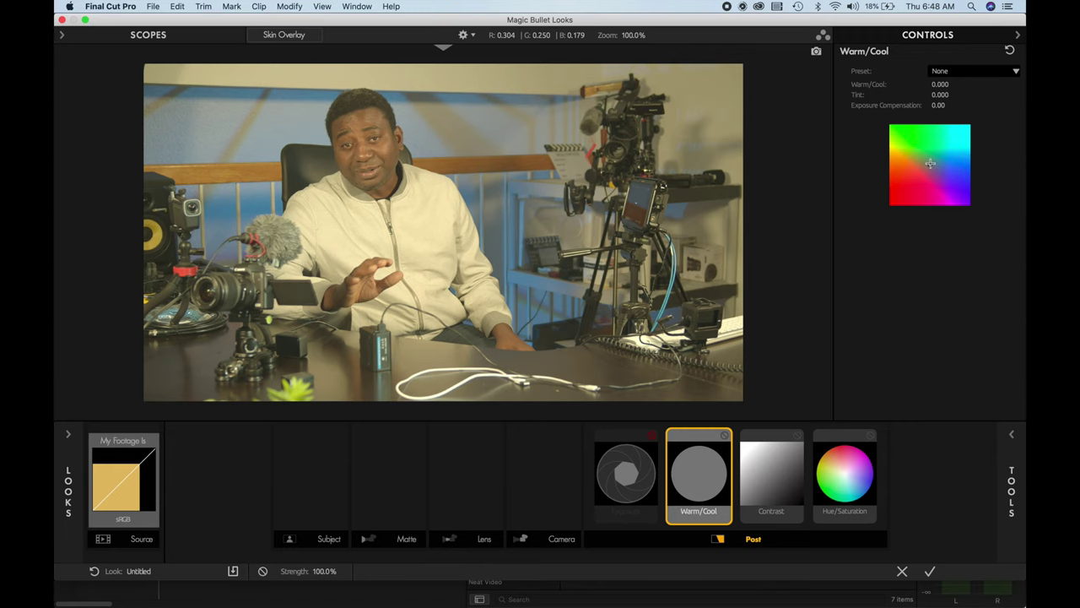
drag(930, 163, 937, 162)
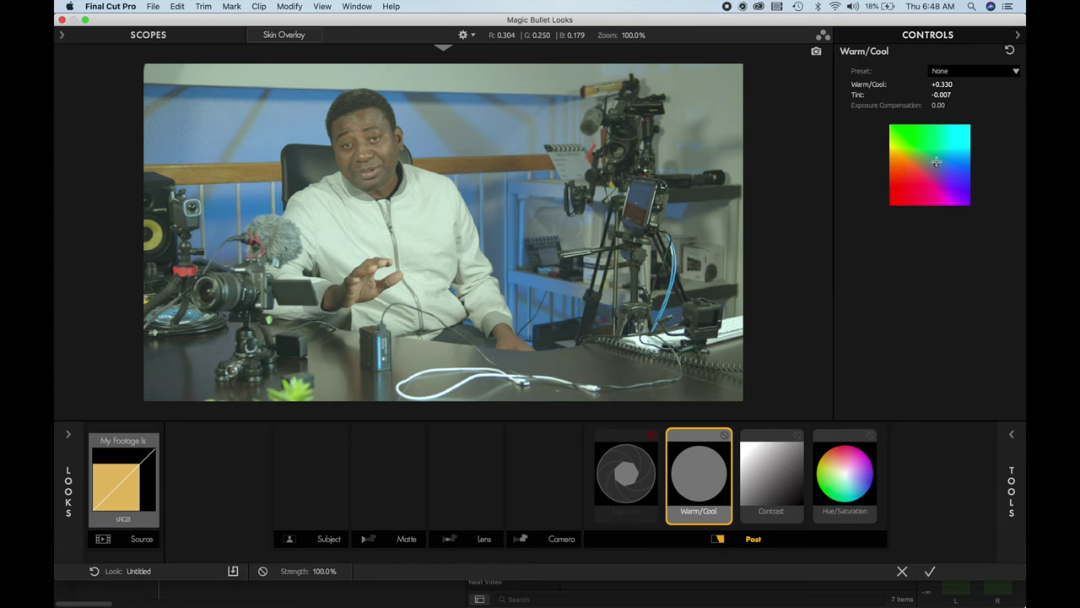
drag(936, 161, 938, 164)
drag(940, 163, 942, 162)
drag(942, 162, 942, 163)
click(841, 477)
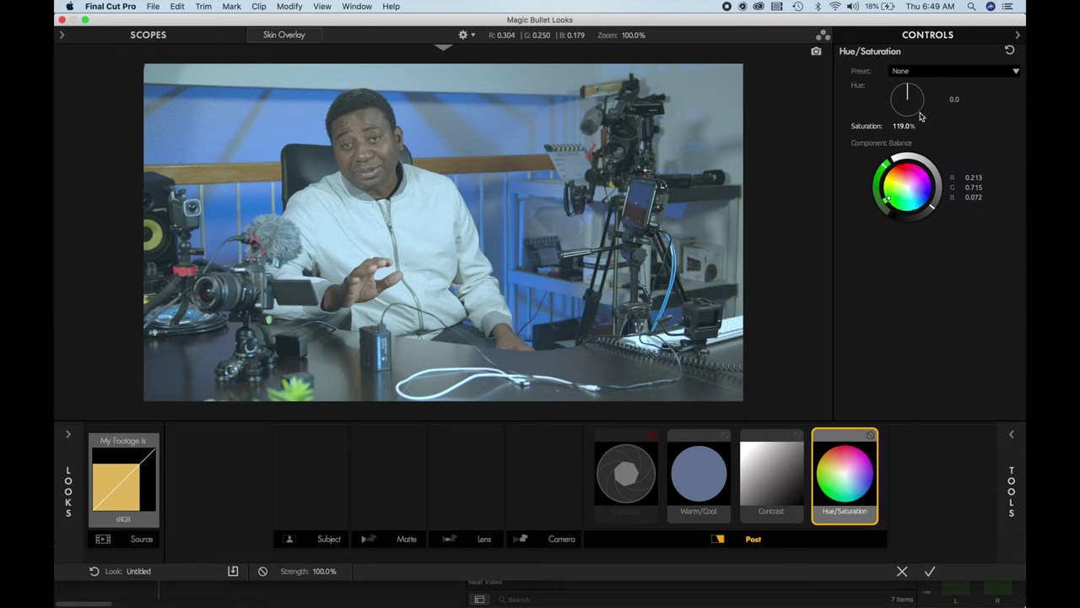
- Raise Hue/Saturation to 166%
drag(904, 126, 921, 125)
drag(904, 126, 906, 126)
double_click(904, 125)
key(Return)
- Raise Contrast to +0.240, then return to the Warm/Cool settings
click(699, 481)
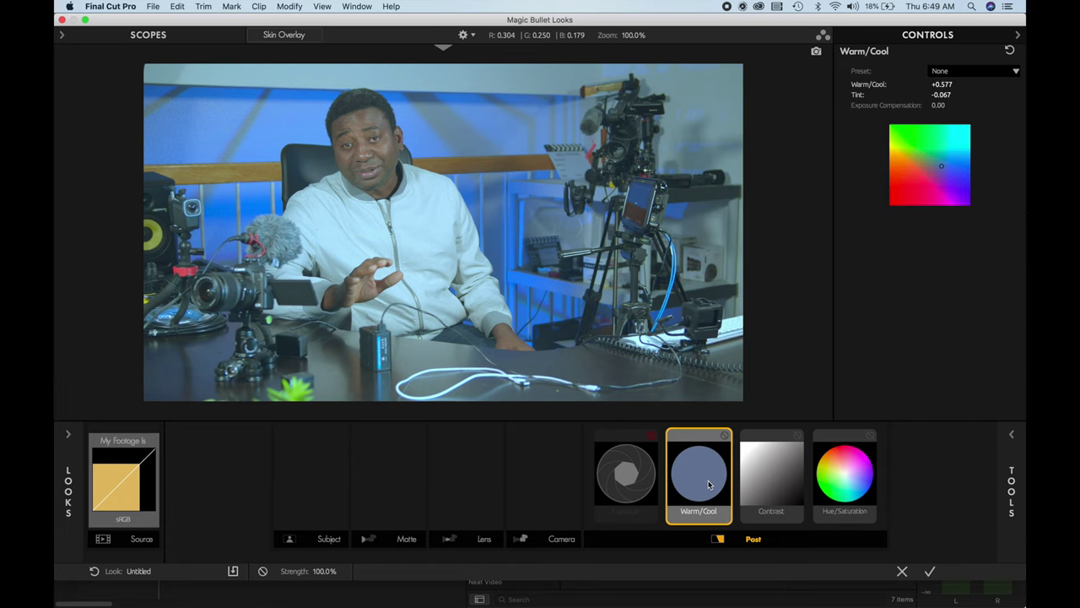
click(796, 474)
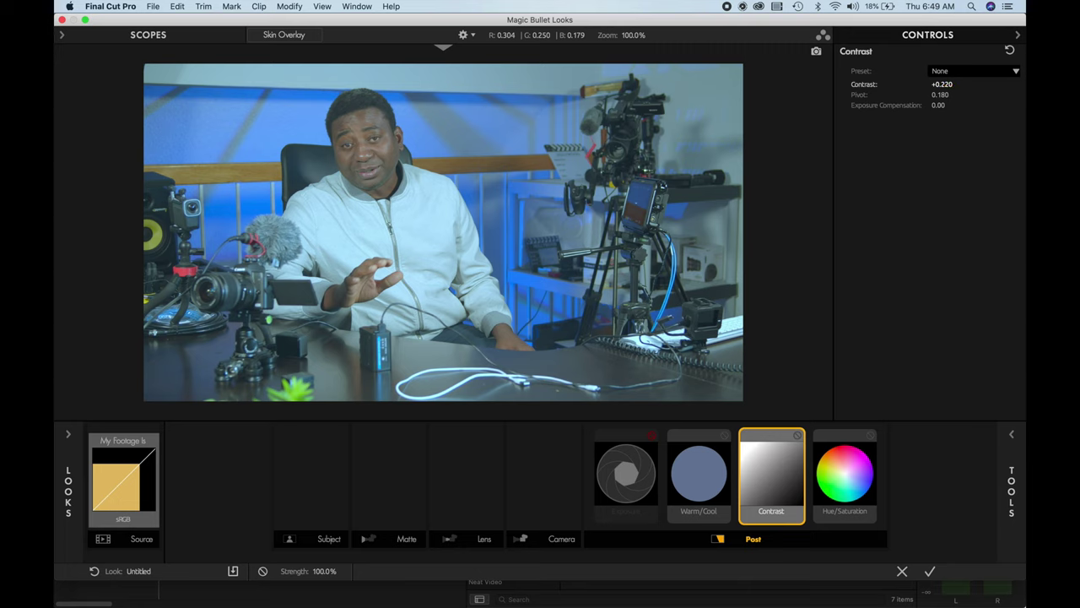
drag(942, 85, 947, 85)
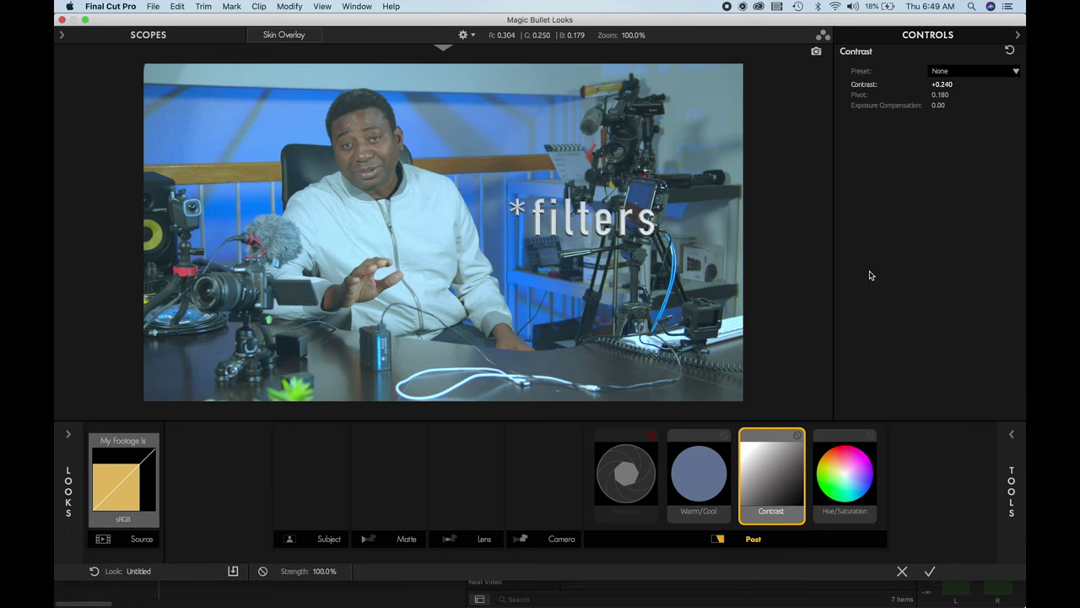
click(696, 460)
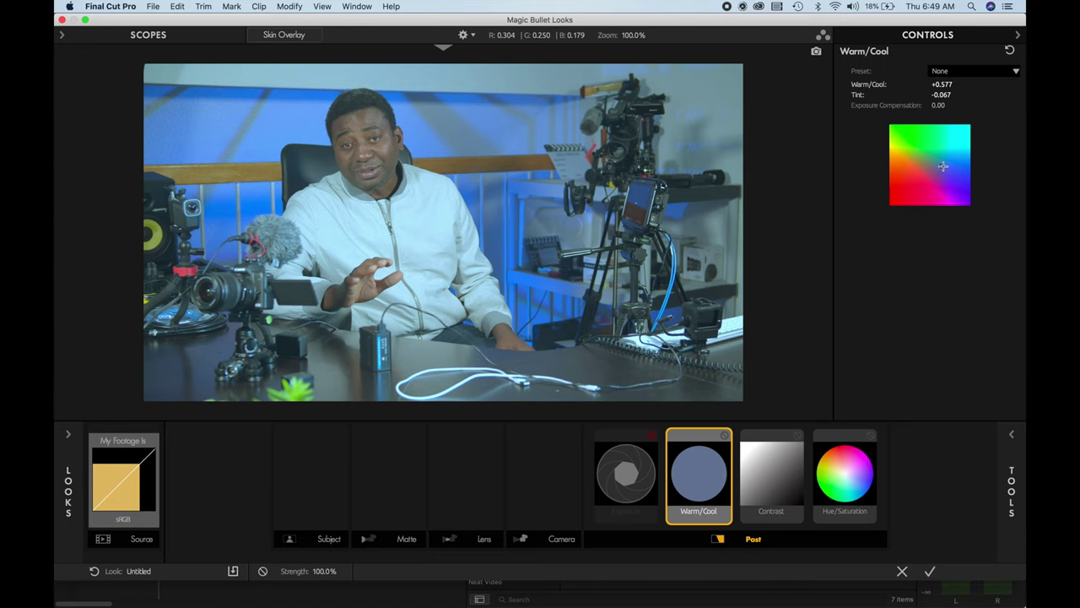
- Refine the Warm/Cool balance to +0.622 with Tint -0.338
drag(943, 165, 944, 167)
drag(944, 165, 943, 165)
drag(940, 166, 938, 166)
drag(937, 165, 940, 167)
drag(941, 168, 943, 168)
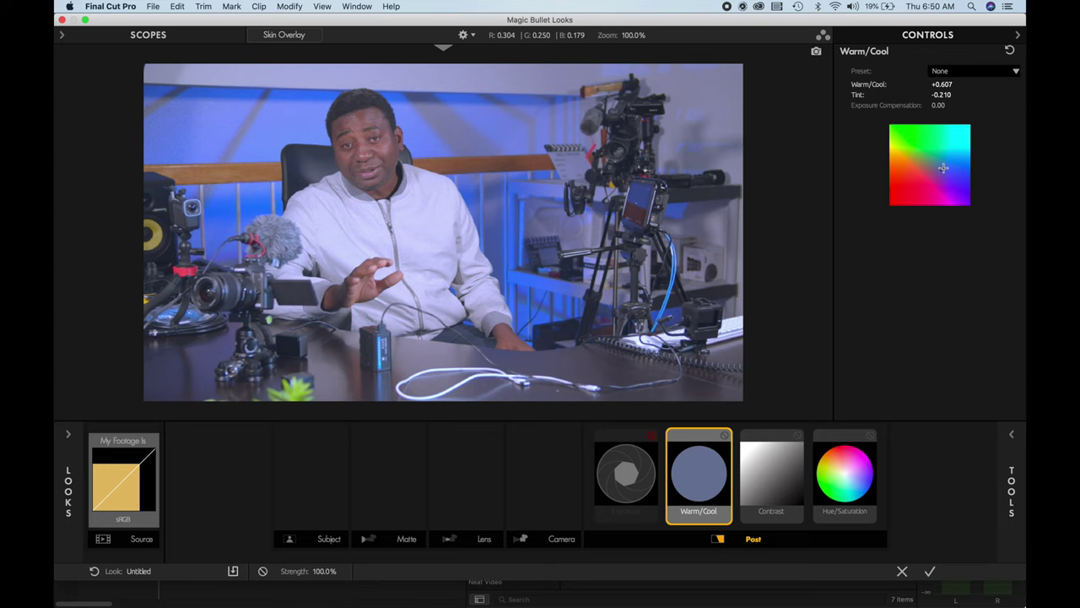
drag(944, 168, 942, 168)
drag(942, 168, 944, 170)
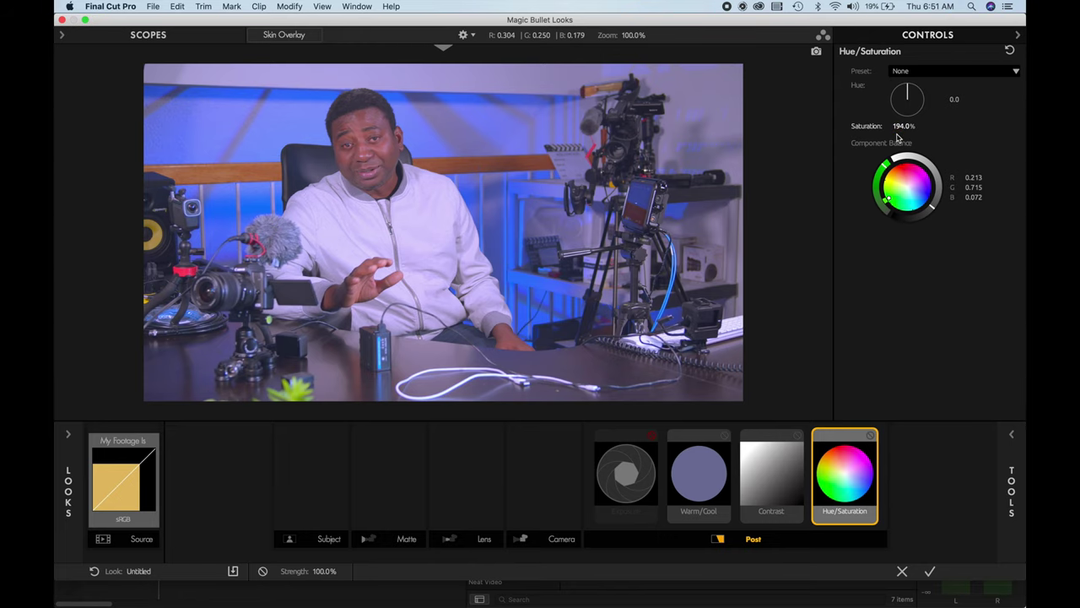
- Apply the finished look and switch Magic Bullet Looks instances off and on in the Inspector
click(930, 572)
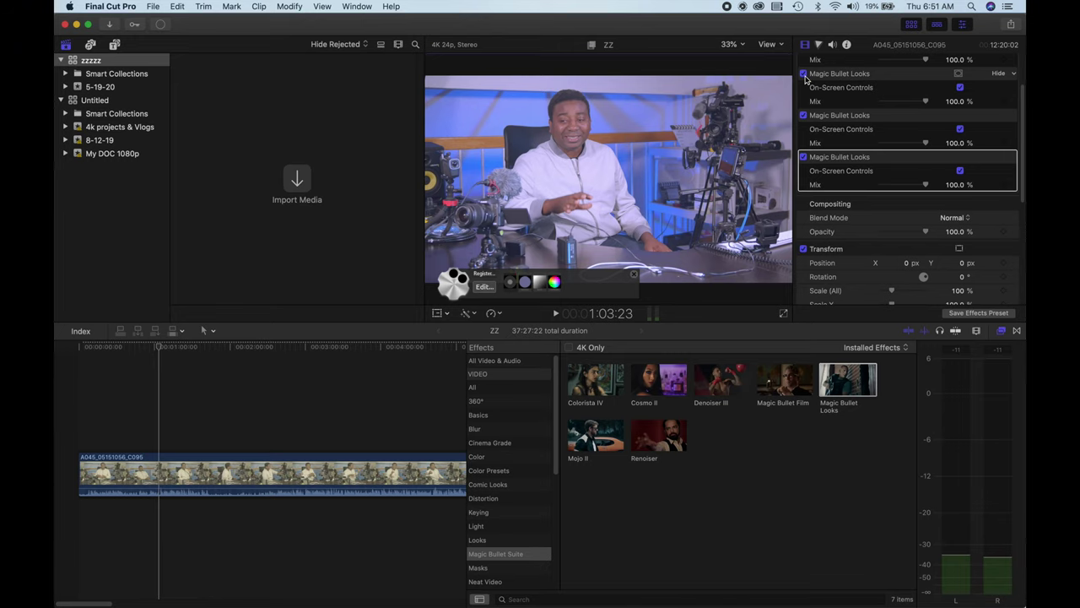
click(805, 75)
scroll(833, 123, up, 3)
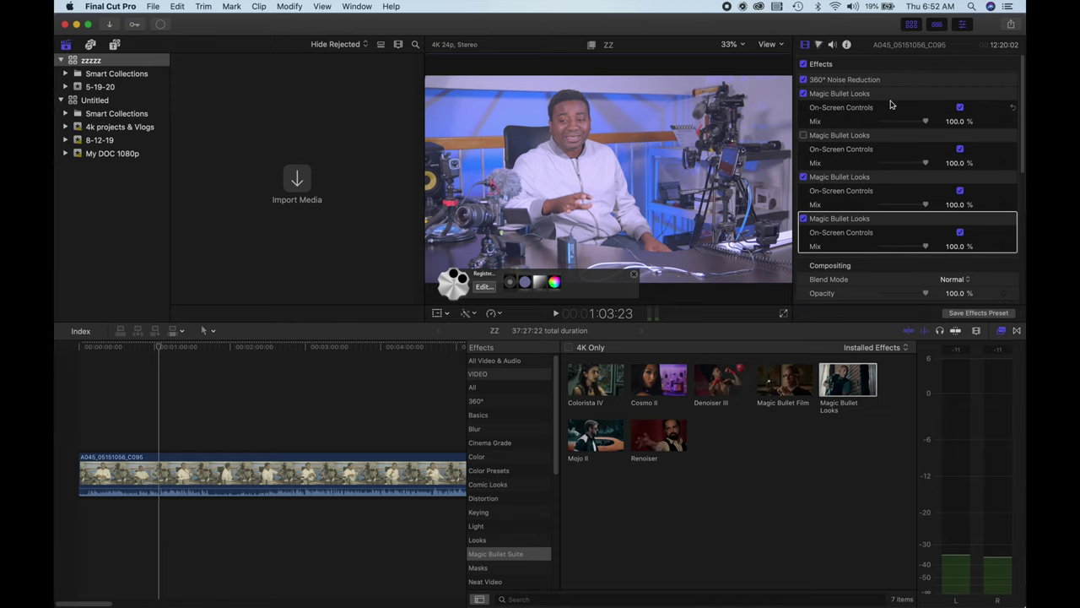
click(803, 135)
- Compare against the ungraded clip, then disable 360° Noise Reduction
click(803, 65)
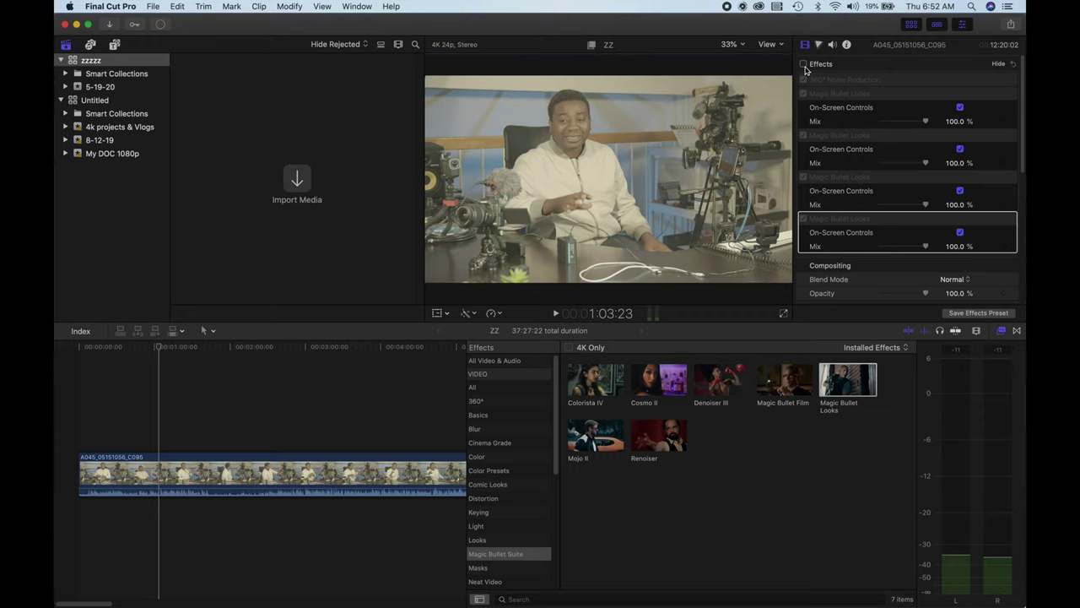
click(803, 65)
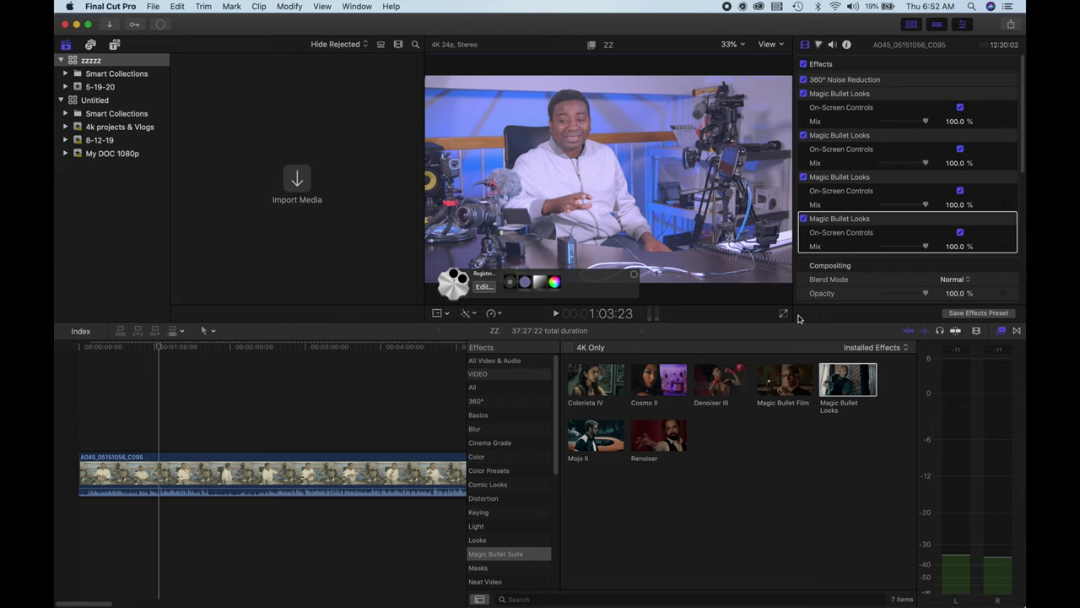
mouse_move(797, 603)
click(804, 79)
- Toggle the interview clip's Magic Bullet Looks grade off and back on to compare
scroll(812, 160, down, 2)
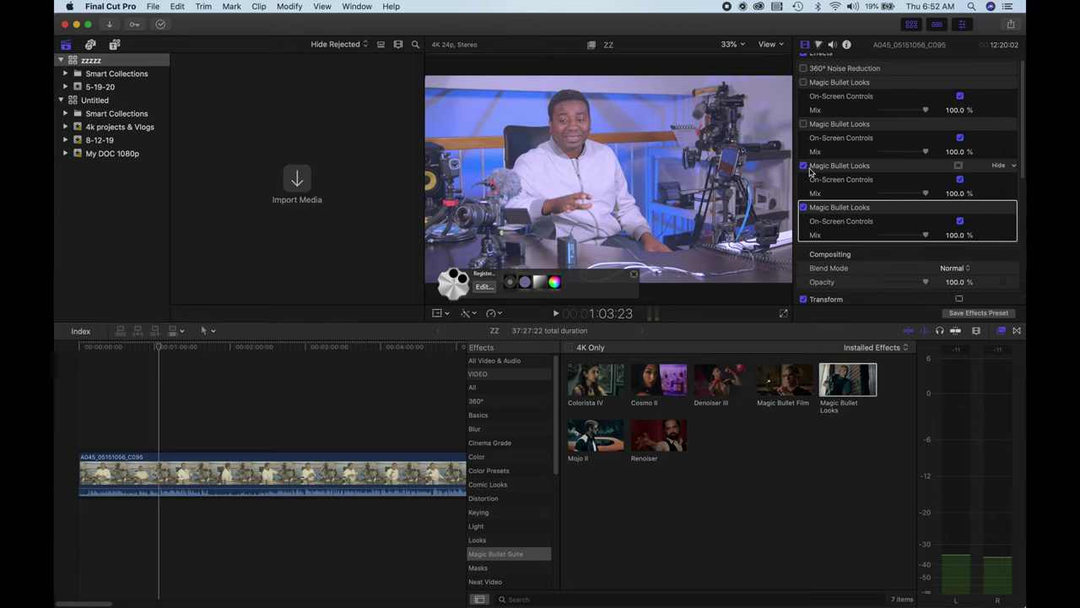
scroll(821, 171, down, 1)
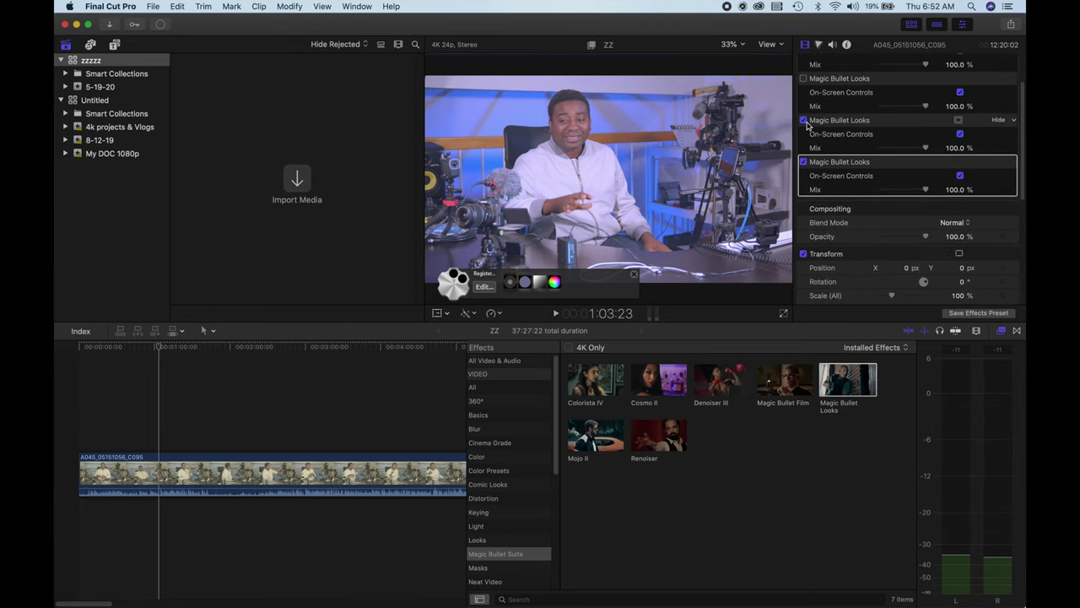
click(803, 162)
click(804, 162)
- Stop playback at 1:12:08 and reopen the clip's grade in Magic Bullet Looks
scroll(923, 185, down, 5)
scroll(923, 185, down, 3)
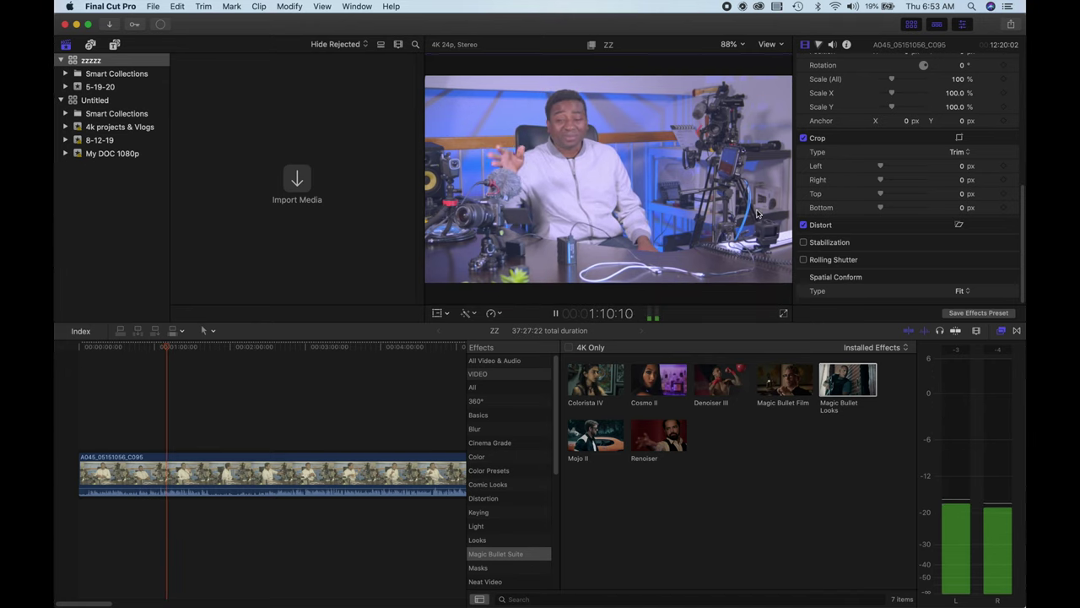
key(space)
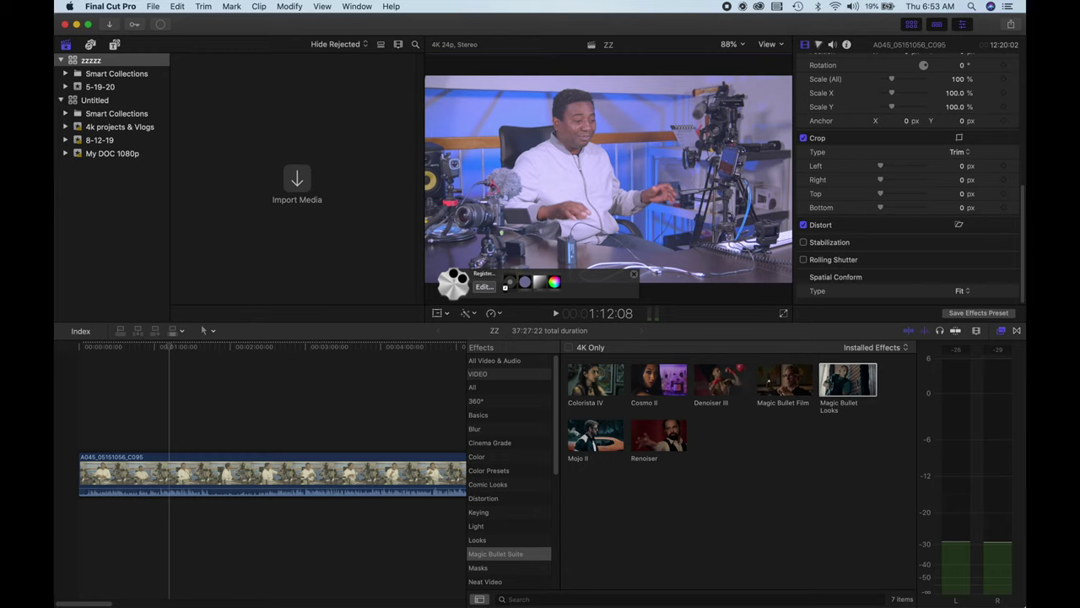
click(503, 287)
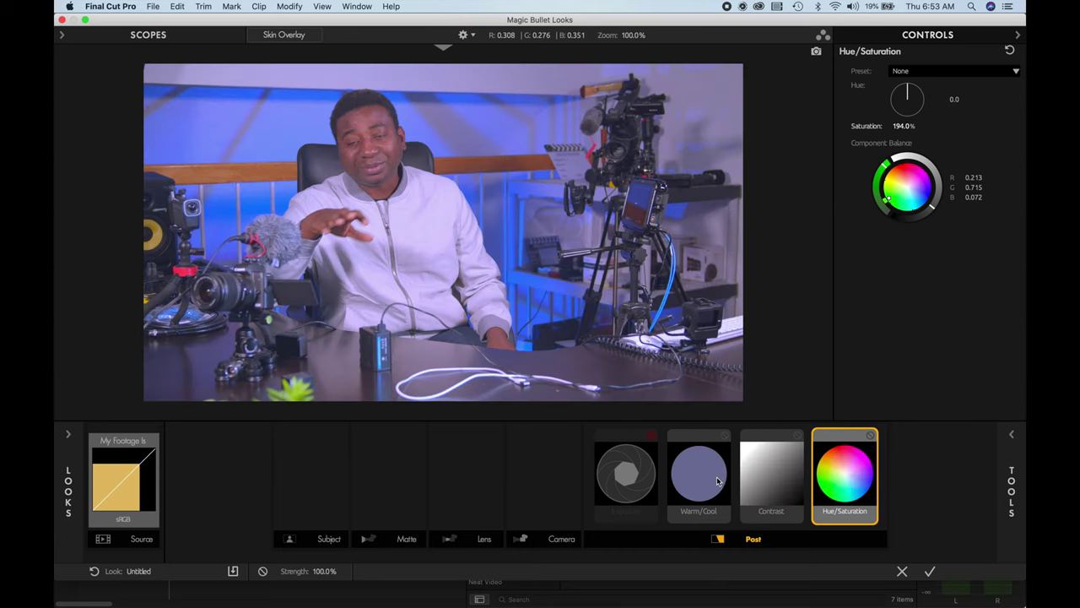
- Raise the Hue/Saturation Saturation to 201% in Looks and apply the grade to the clip
click(771, 481)
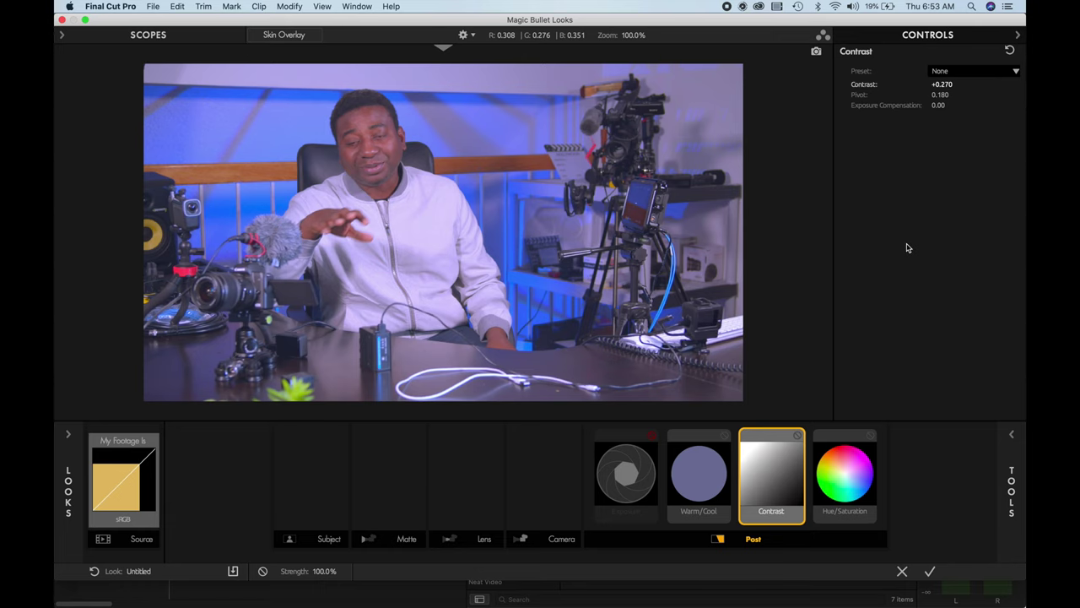
click(845, 488)
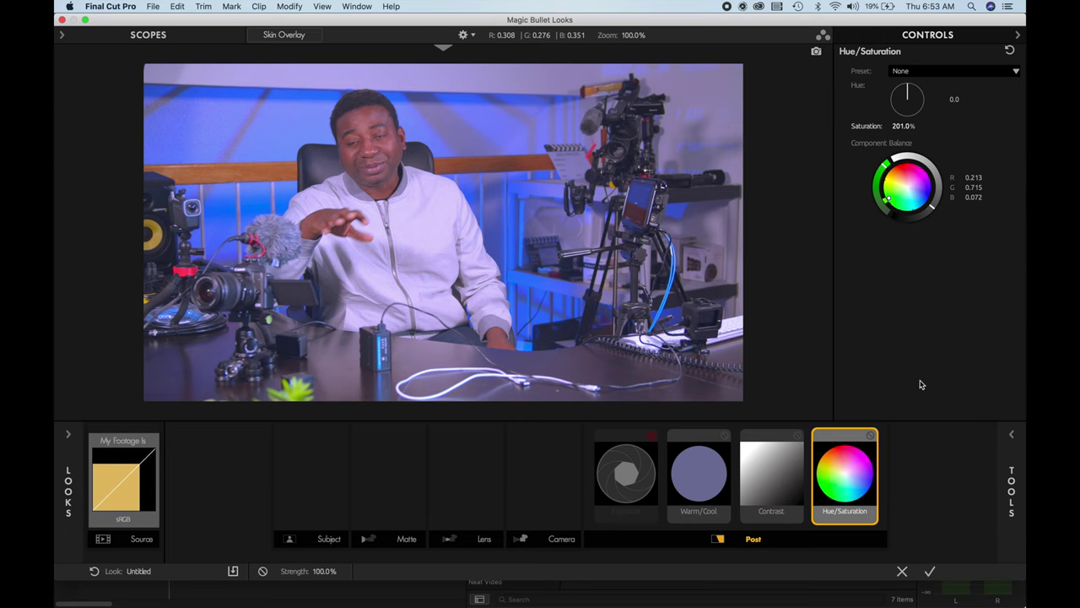
click(931, 573)
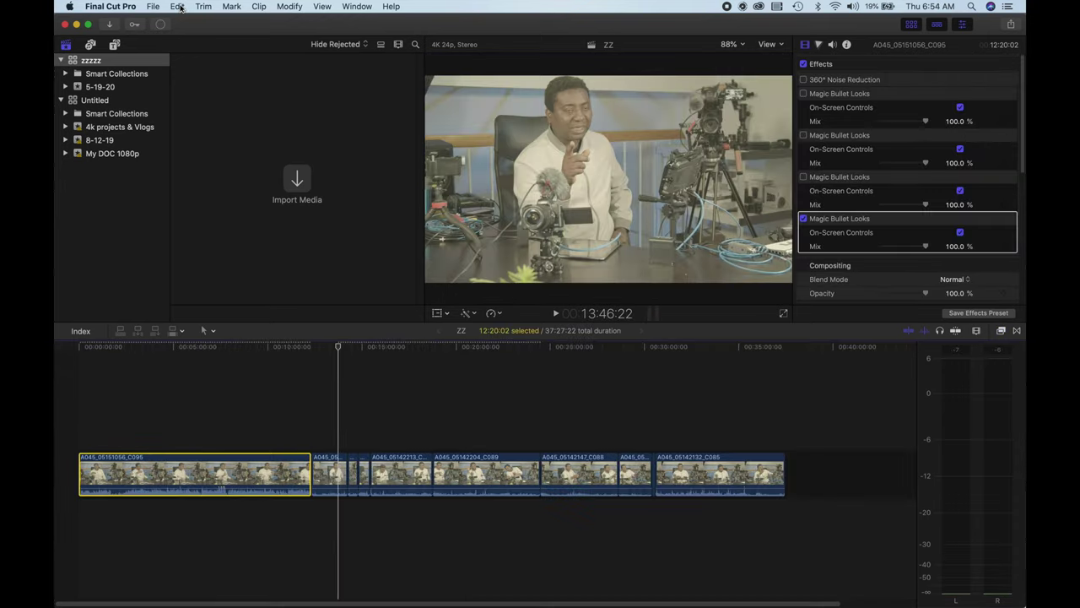
- Copy the graded first interview clip and remove it from the selection
click(177, 6)
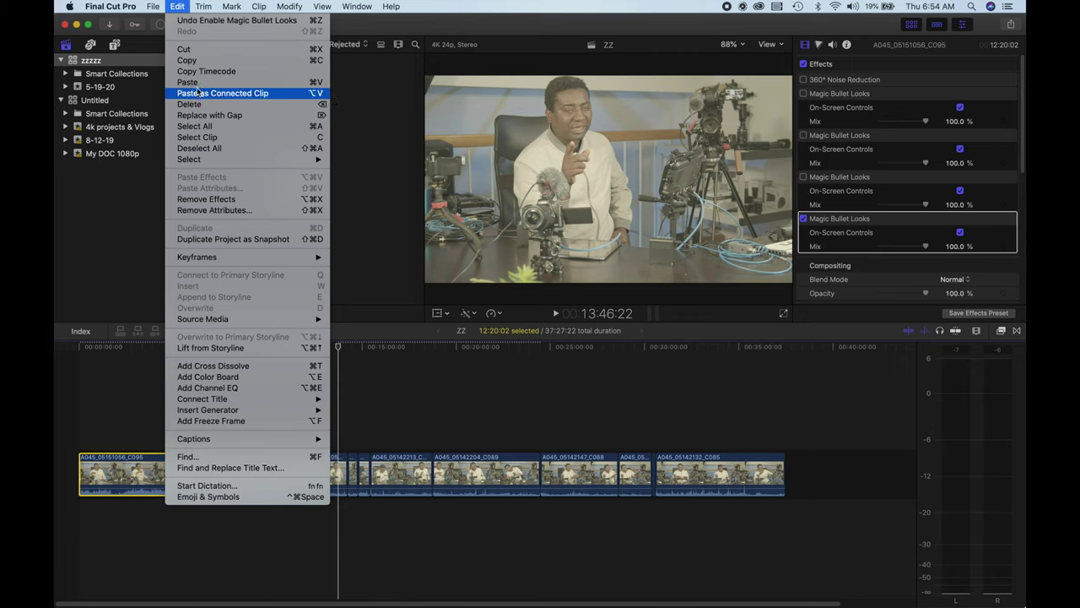
click(196, 62)
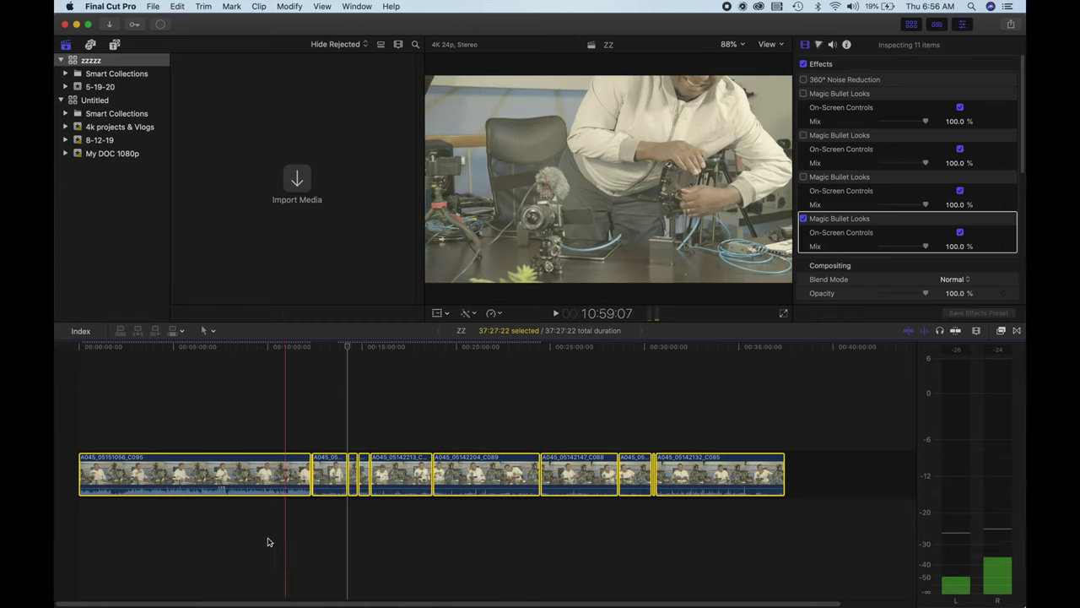
super+click(216, 469)
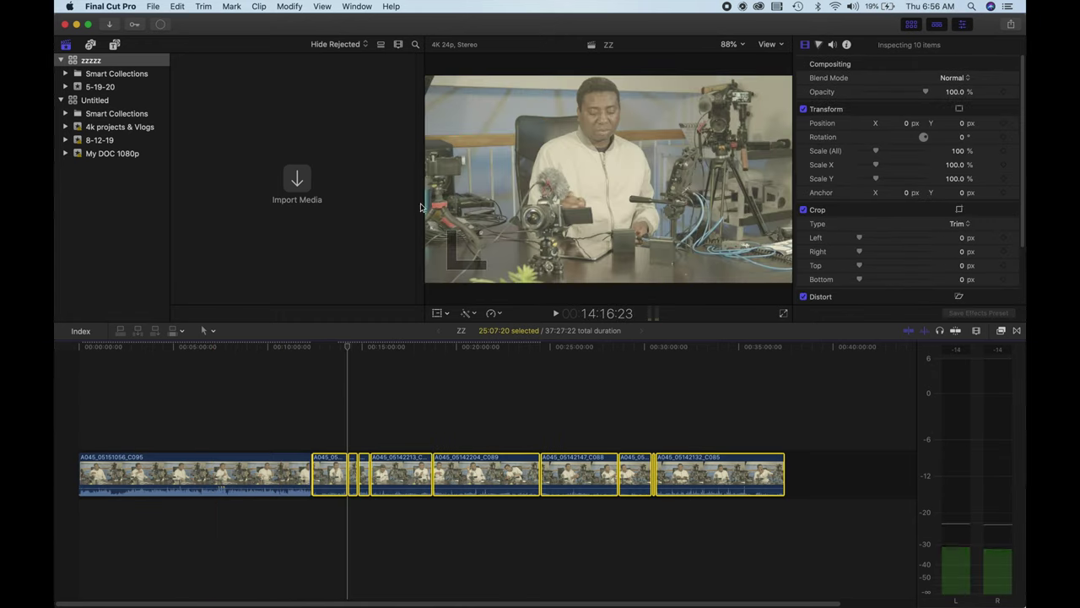
- Paste only the last Magic Bullet Looks instance onto the ten clips, keeping timing with Maintain
click(153, 7)
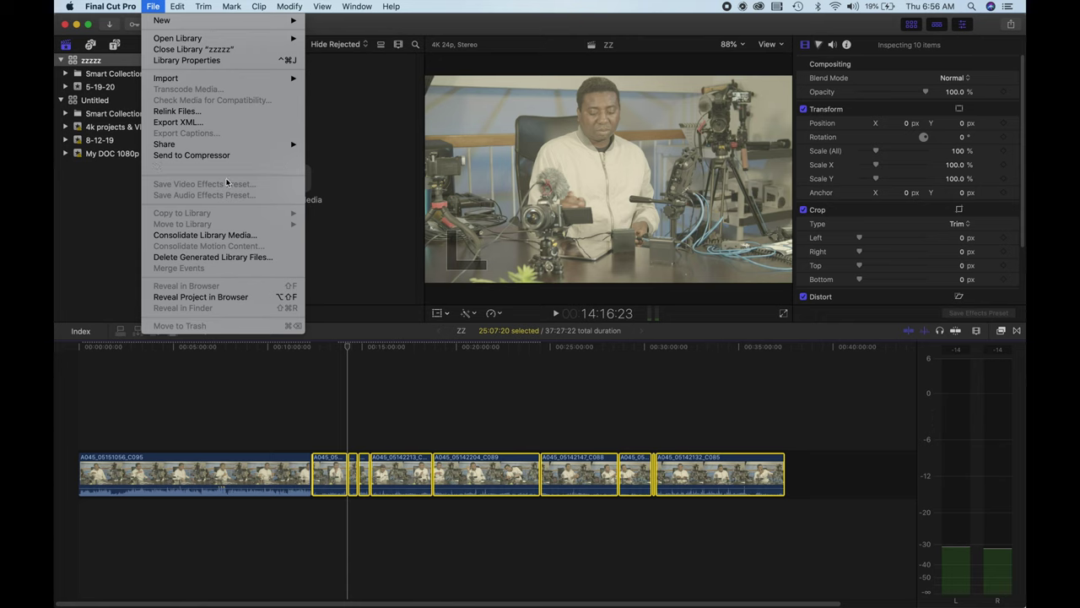
mouse_move(179, 7)
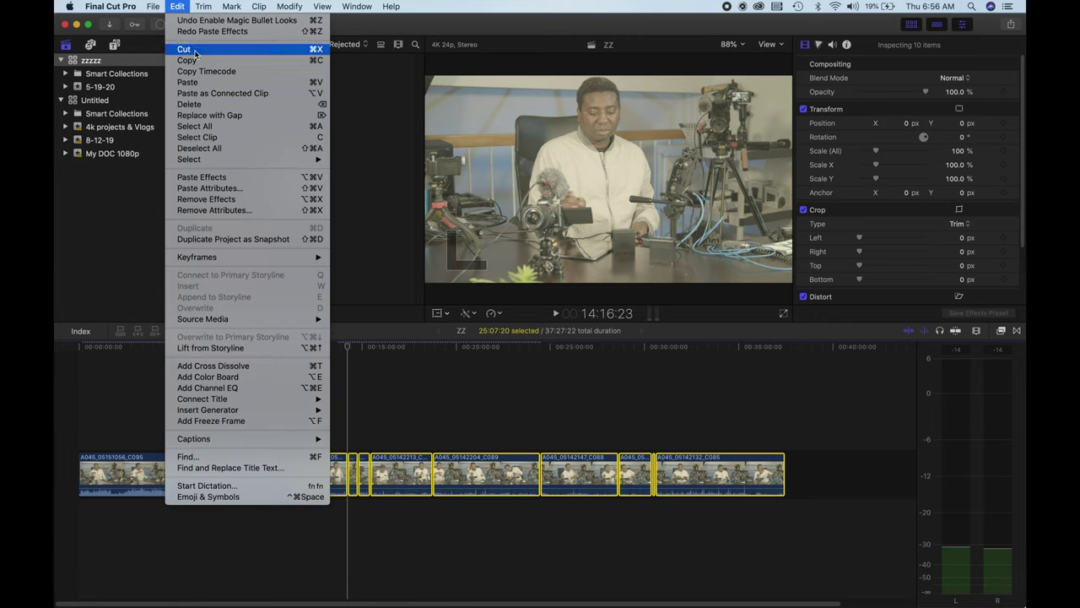
click(244, 193)
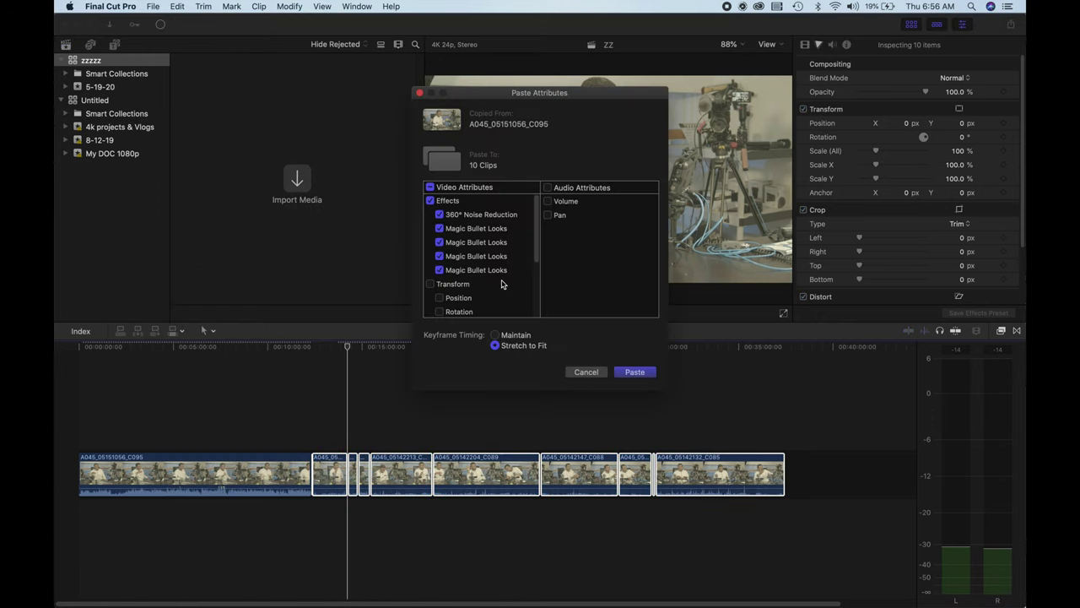
click(439, 215)
click(439, 229)
click(440, 244)
click(439, 257)
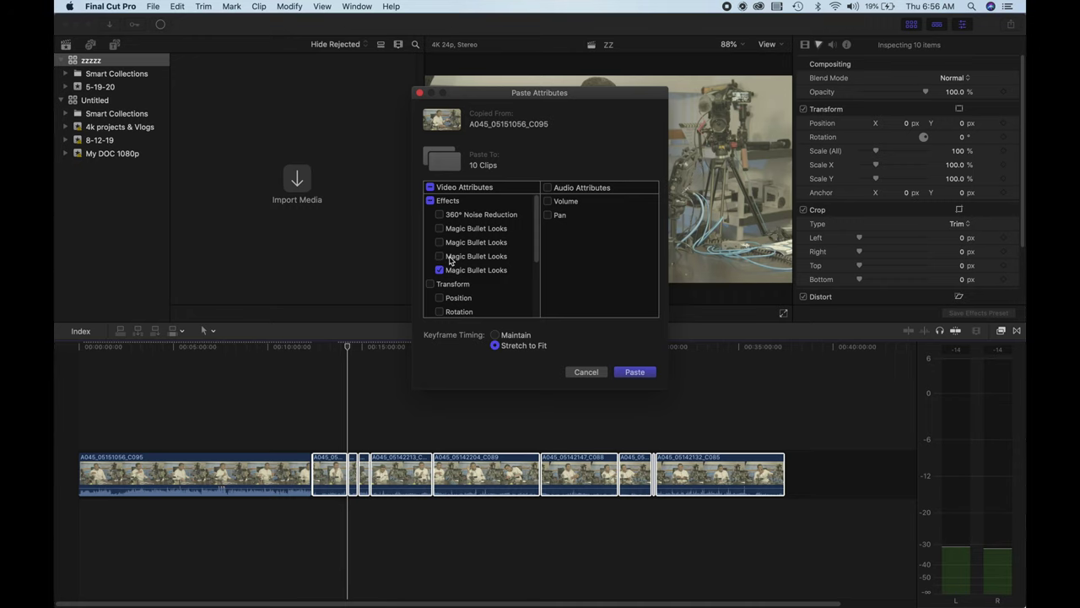
click(496, 334)
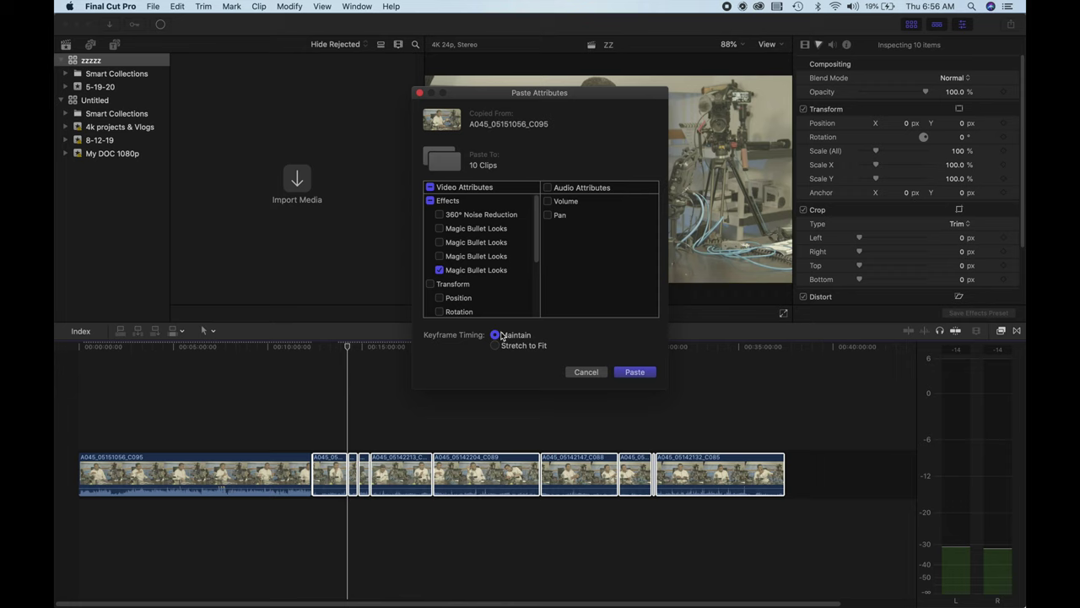
click(635, 372)
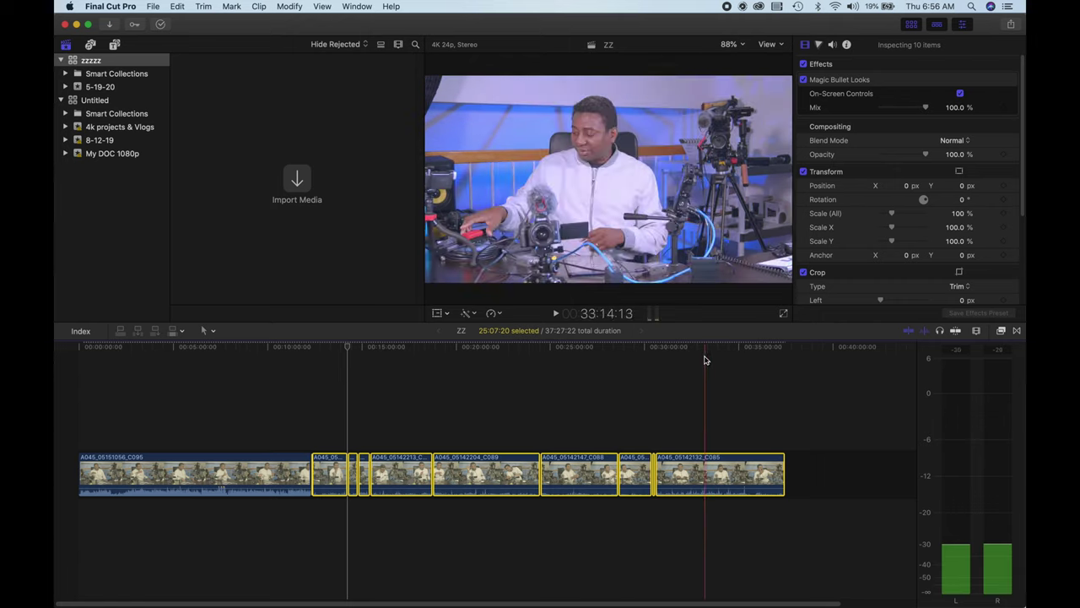
key(super+a)
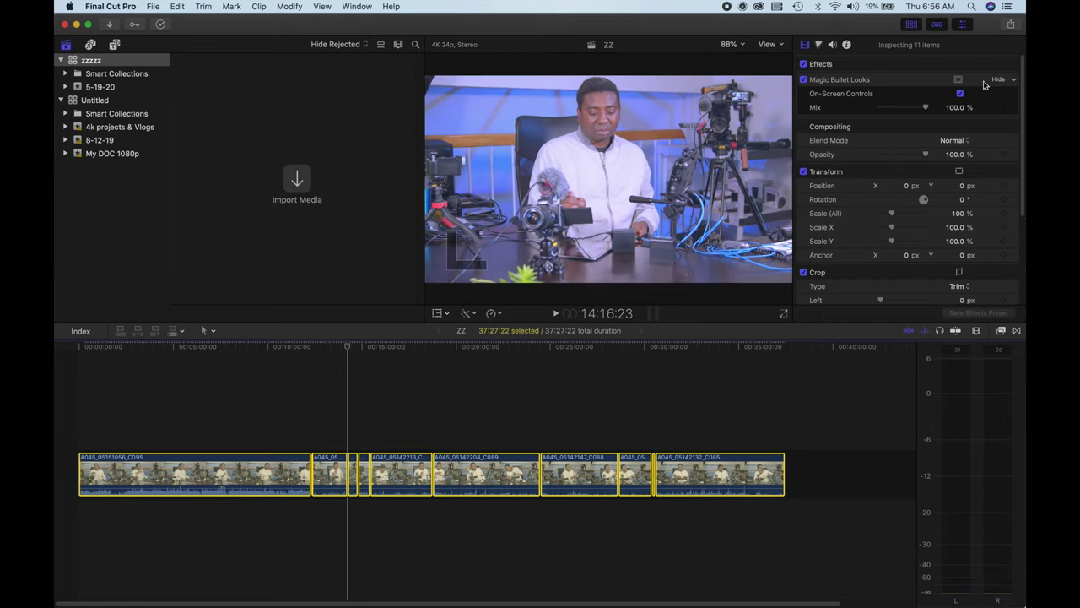
- Start a Master File export of the timeline using the H.264 video codec
click(1007, 27)
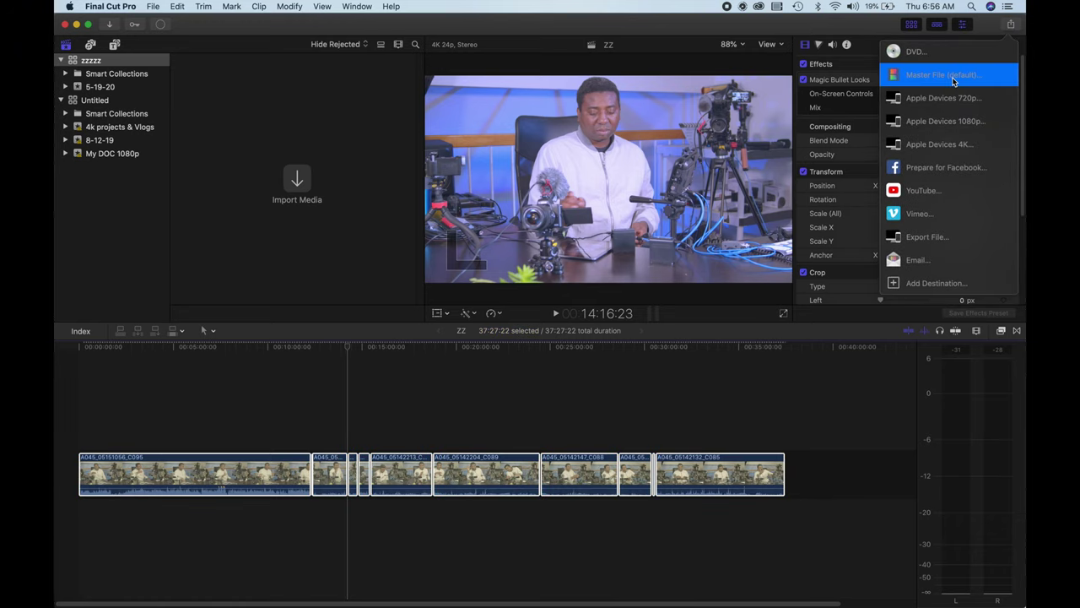
click(954, 78)
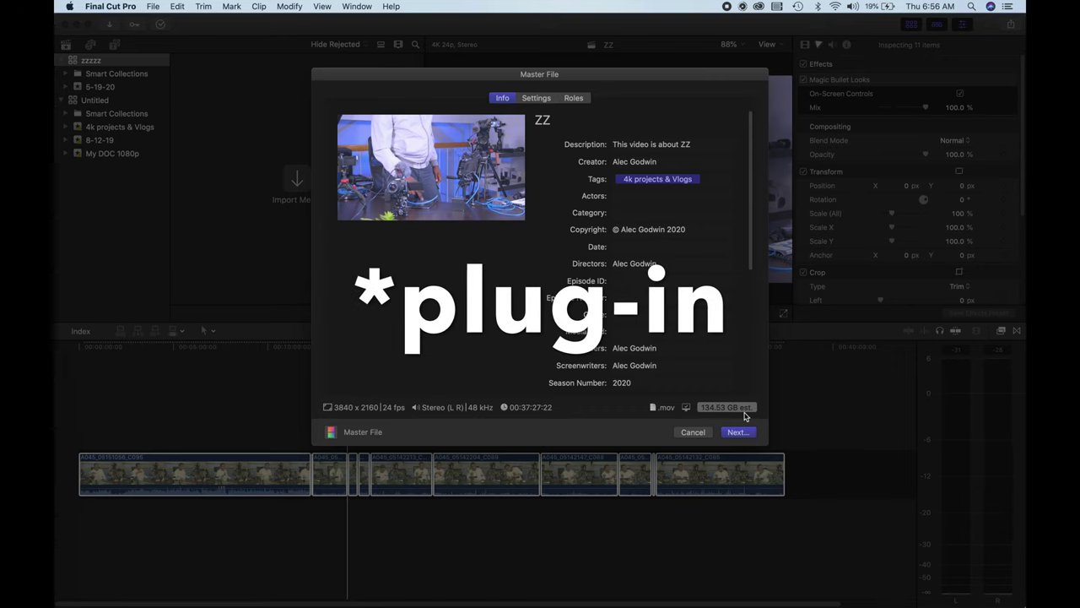
click(537, 99)
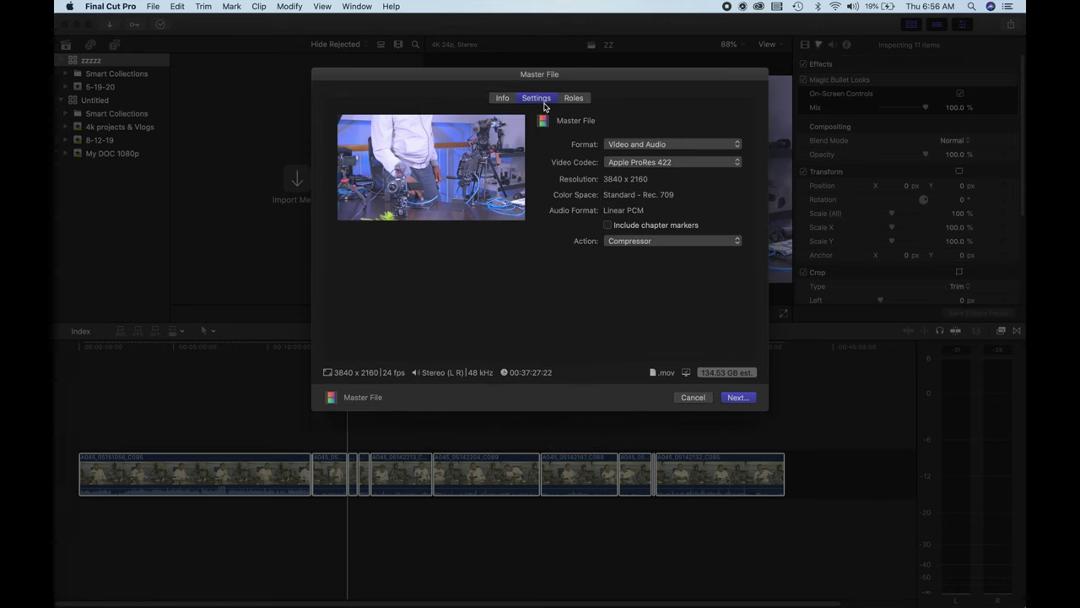
click(690, 168)
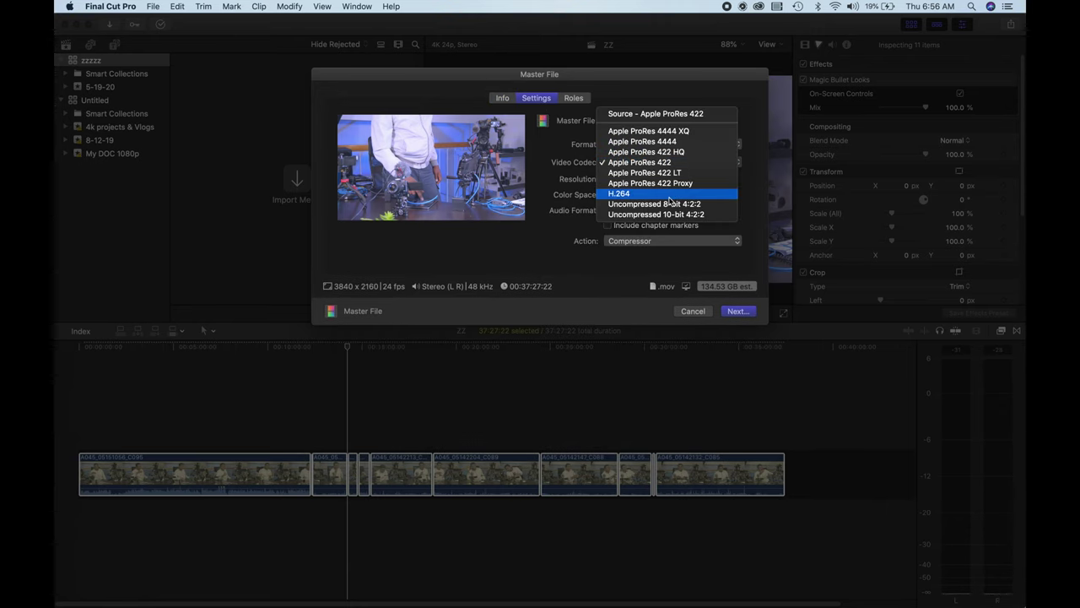
click(669, 196)
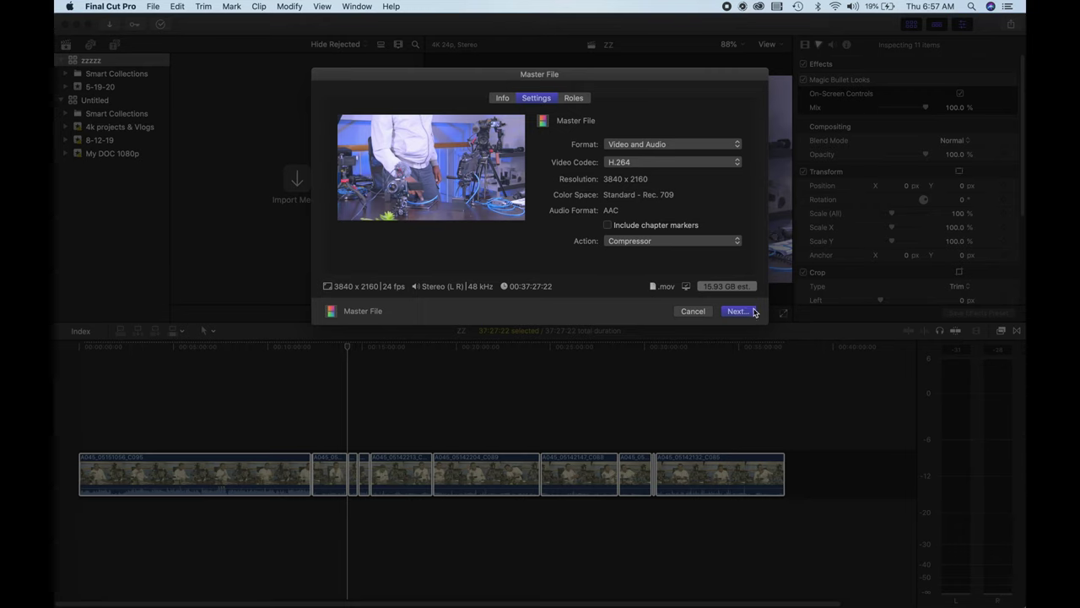
click(737, 311)
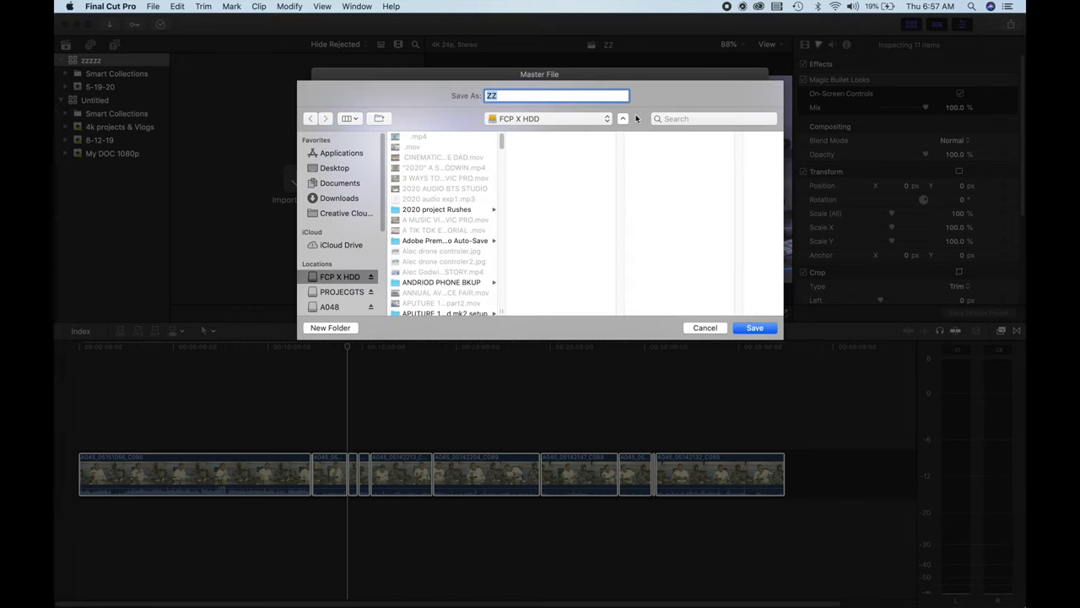
- Name the export file 'ATOMOS SHOGUN -NO SWITCH' on FCP X HDD
mouse_move(796, 592)
text(ATOMOS SGO)
text(CH)
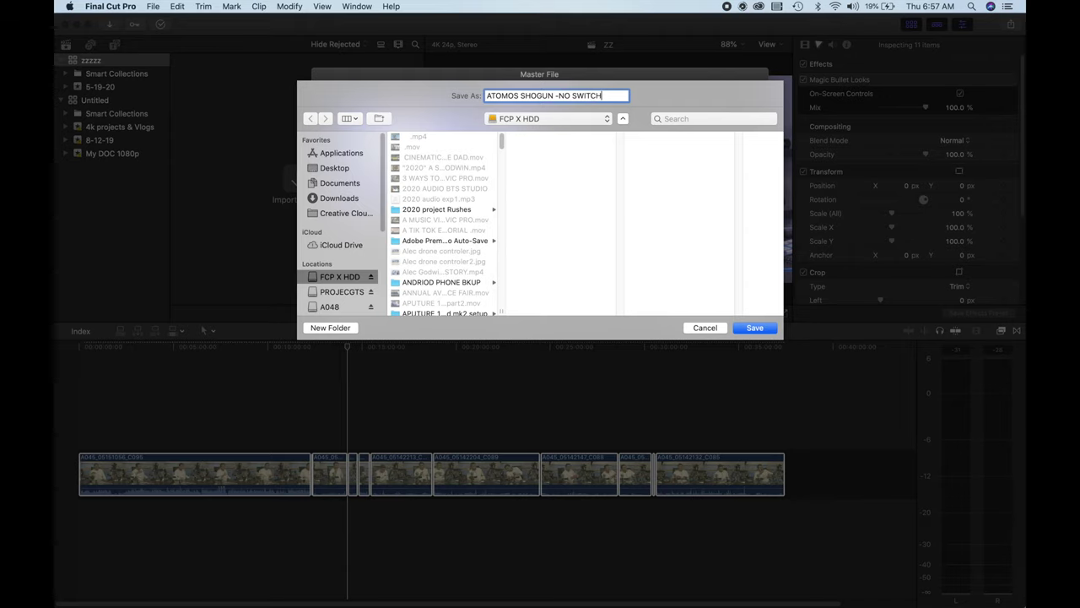